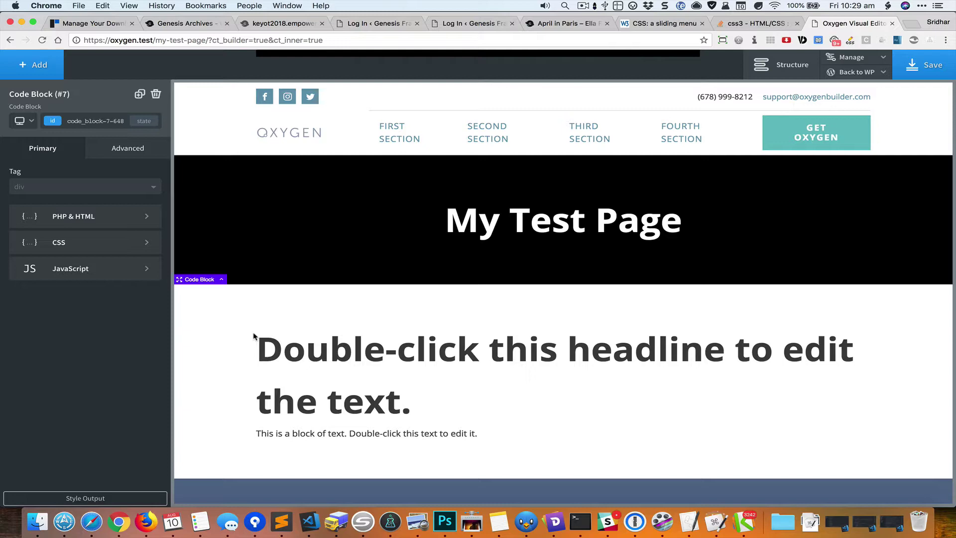
# - View the Oxygen Custom Toolbar Plugin article in the other browser window and return to the page editor
pyautogui.press('super+grave')
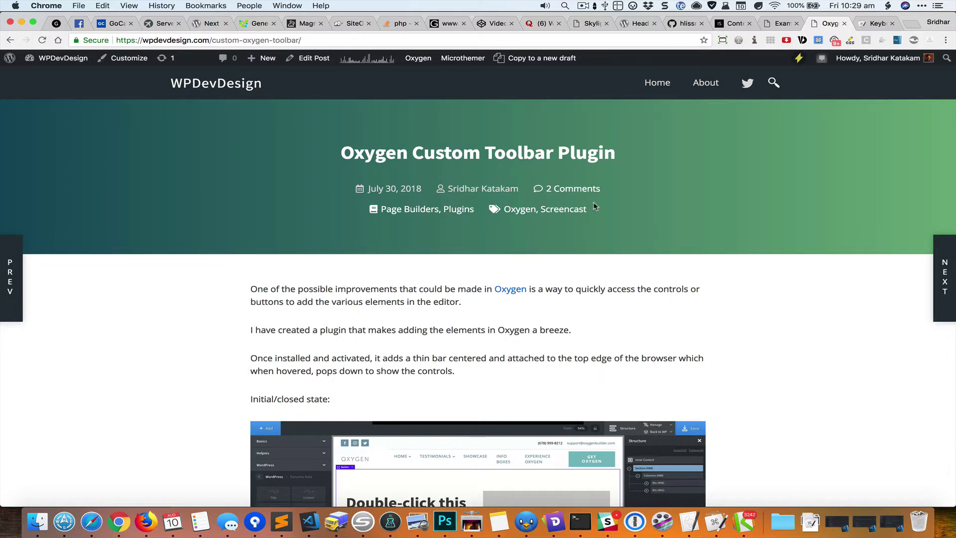
pyautogui.press('super+grave')
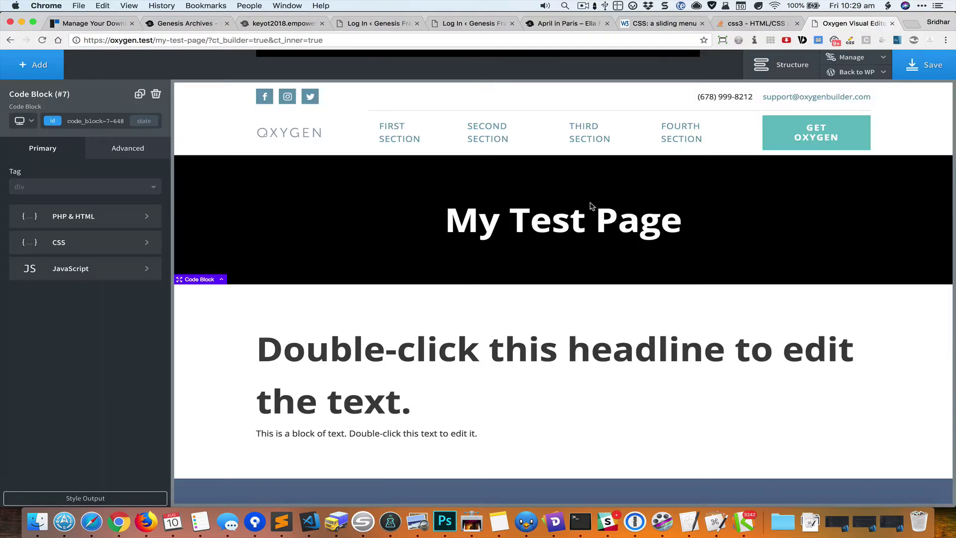
# - Add two empty sections one after the other below the headline and text block on the test page
pyautogui.click(523, 59)
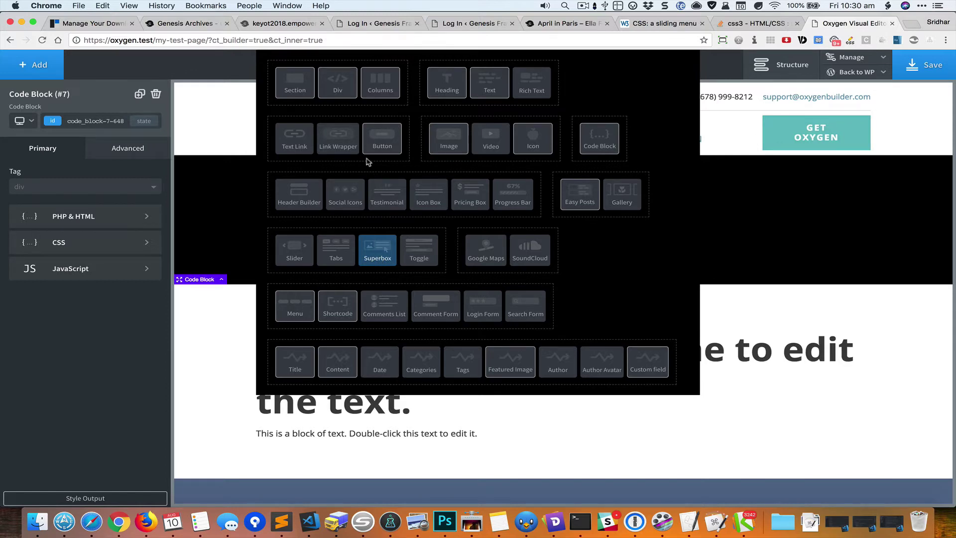
pyautogui.click(296, 85)
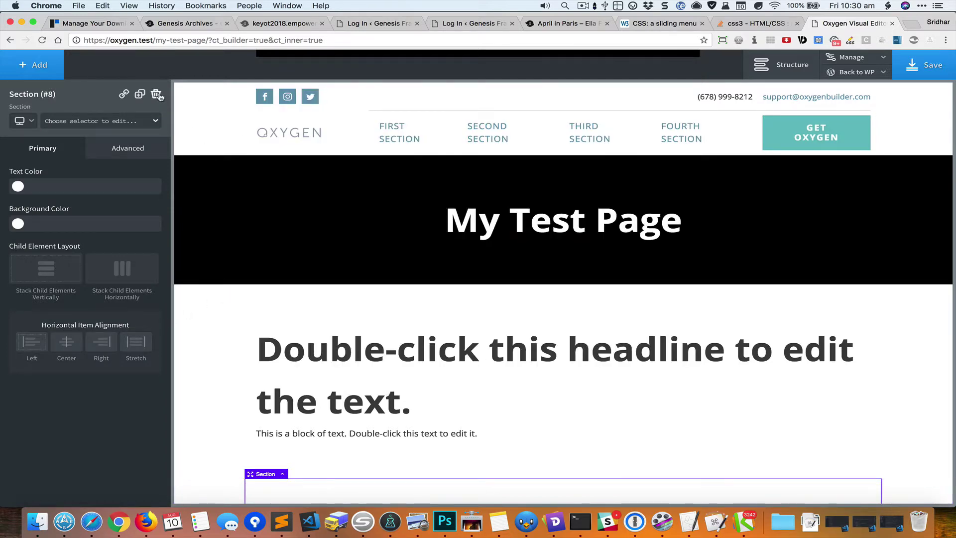
pyautogui.click(41, 72)
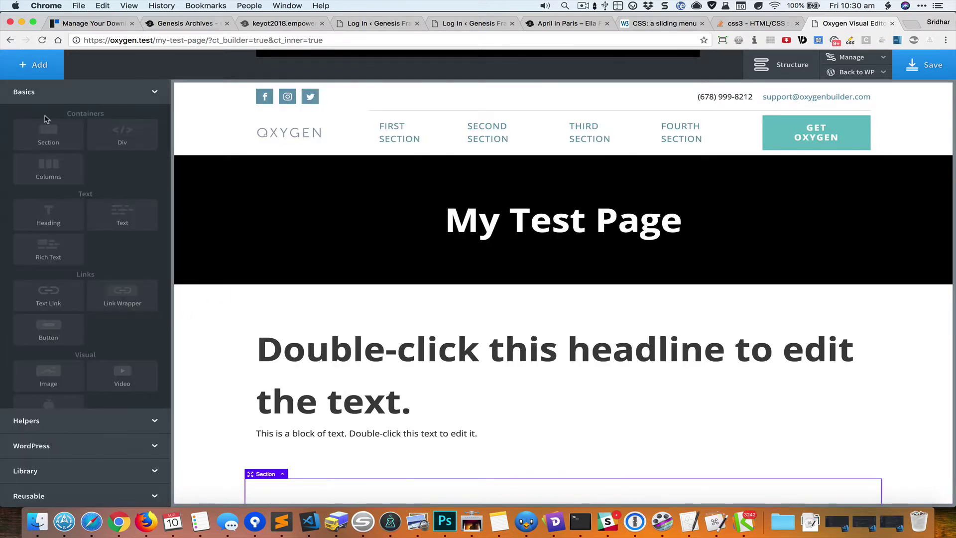
pyautogui.click(59, 138)
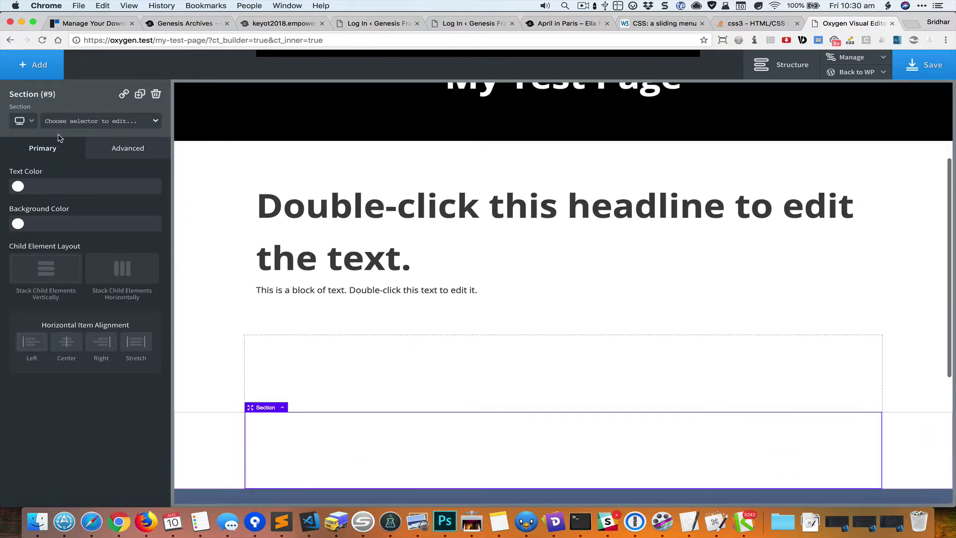
# - Insert the WordPress dynamic data Content element into the lower new section
pyautogui.click(58, 78)
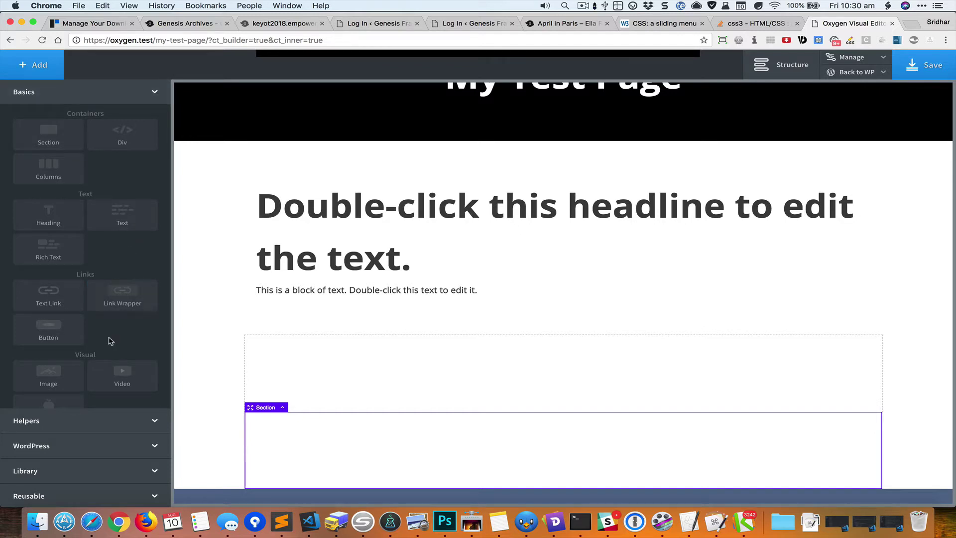
pyautogui.click(92, 448)
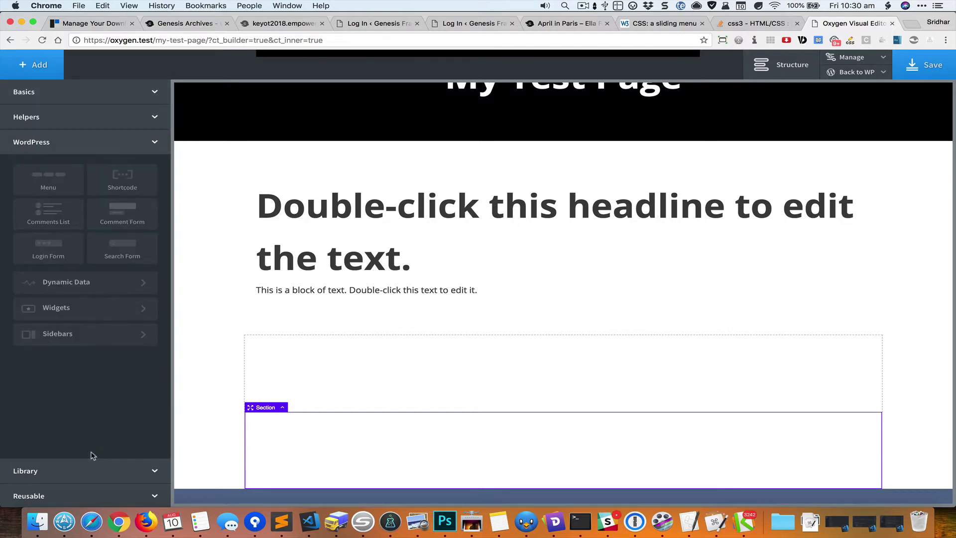
pyautogui.click(112, 276)
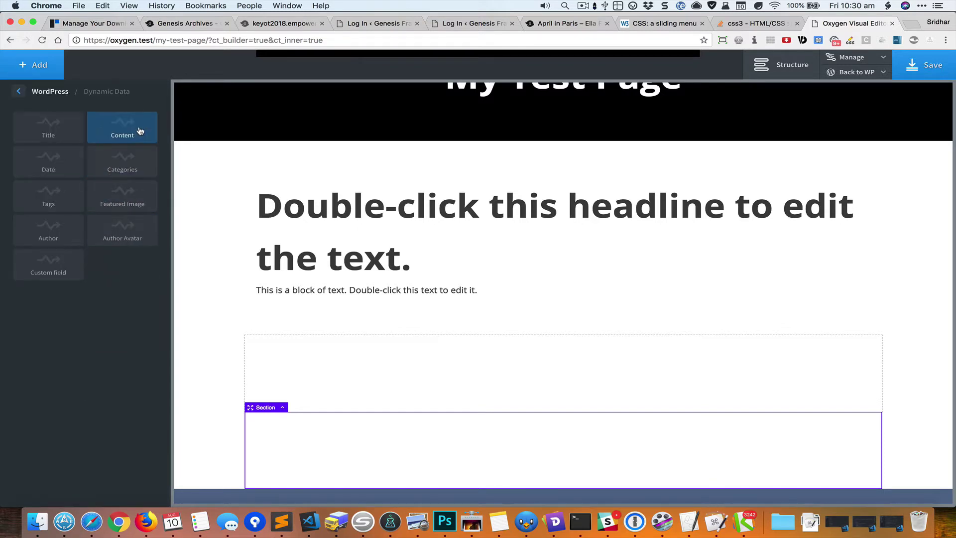
pyautogui.click(140, 131)
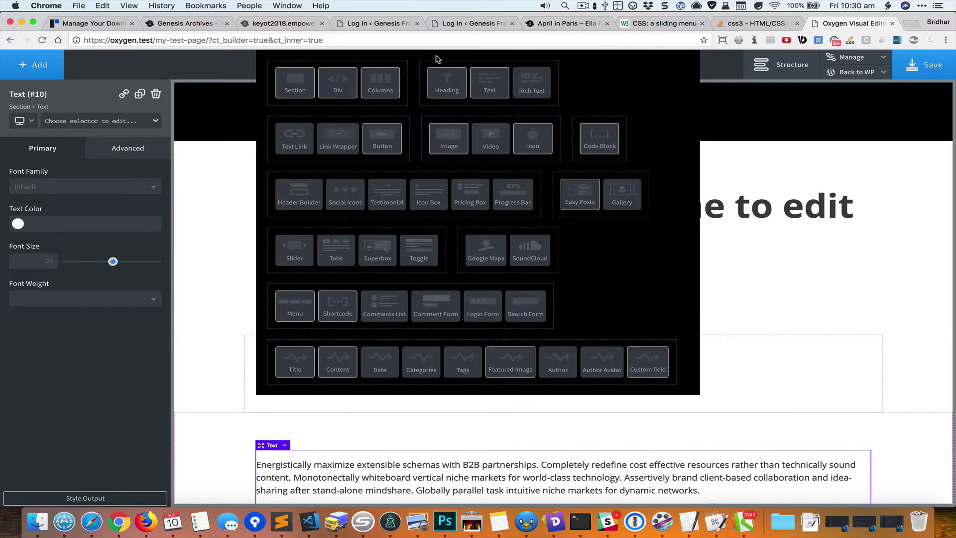
# - Insert a second dynamic Content element below the first one in the same section using the custom toolbar
pyautogui.moveTo(430, 57)
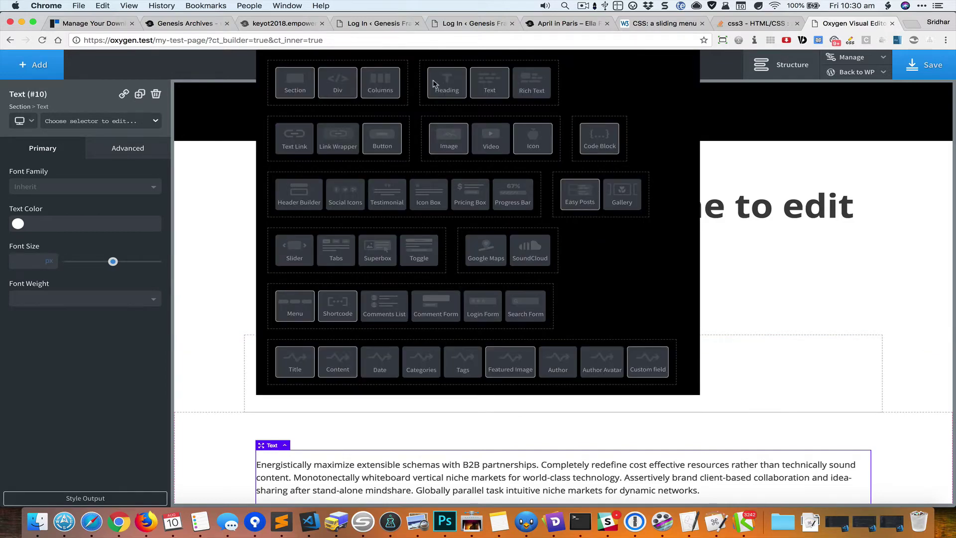
pyautogui.click(339, 364)
pyautogui.scroll(-5, 273, 451)
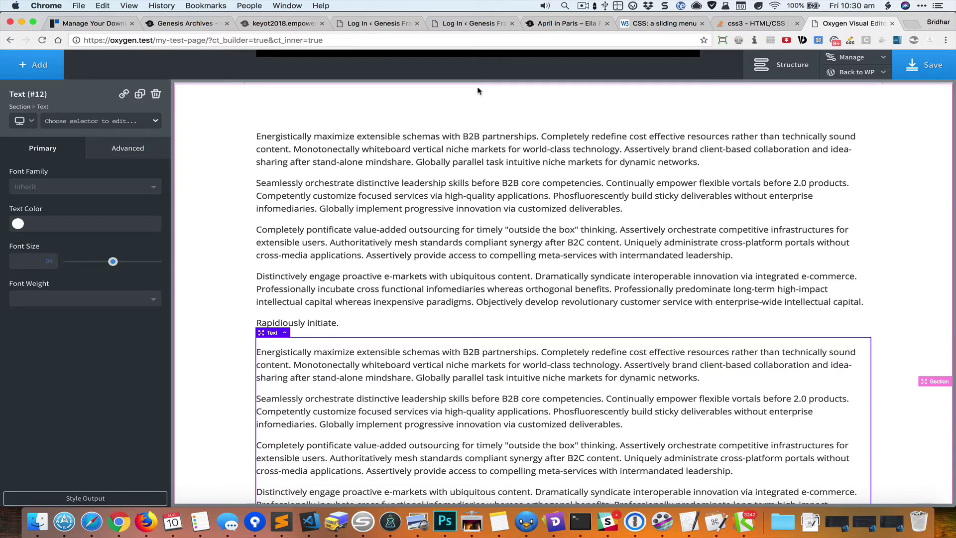
pyautogui.moveTo(500, 59)
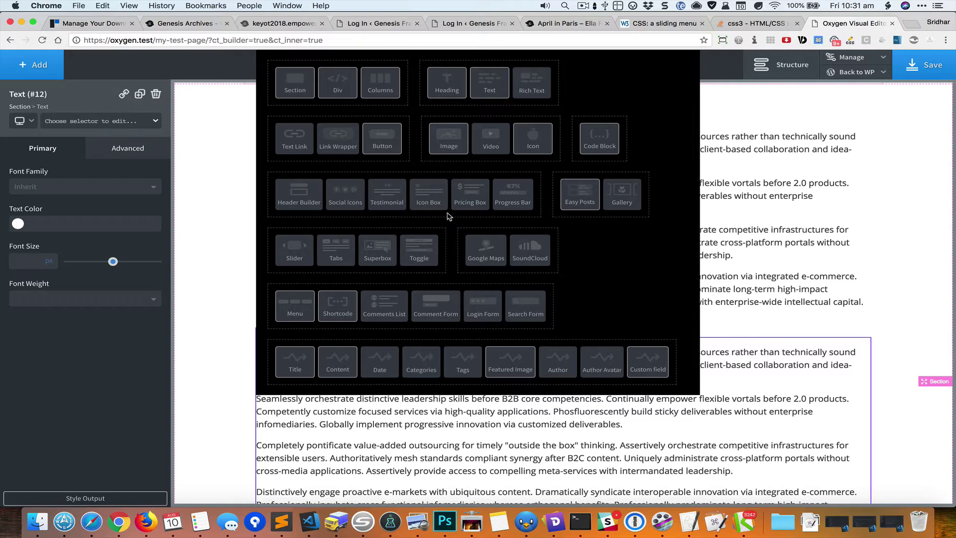
pyautogui.click(738, 218)
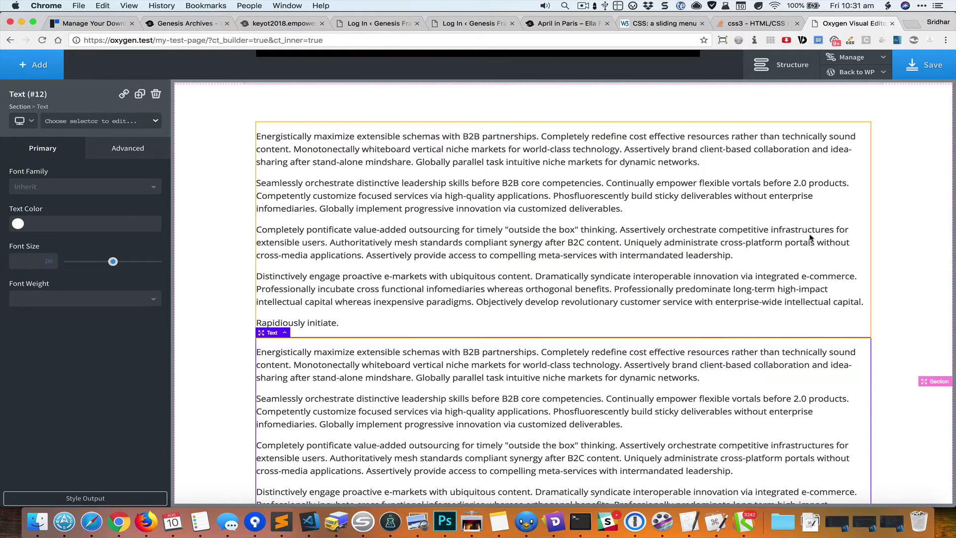
pyautogui.click(750, 234)
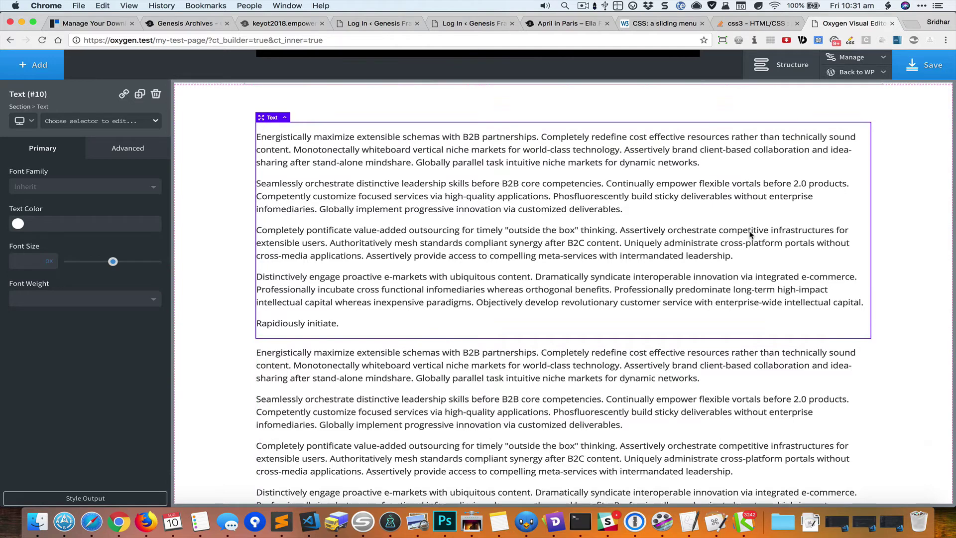
pyautogui.scroll(10, 751, 234)
pyautogui.scroll(-5, 750, 234)
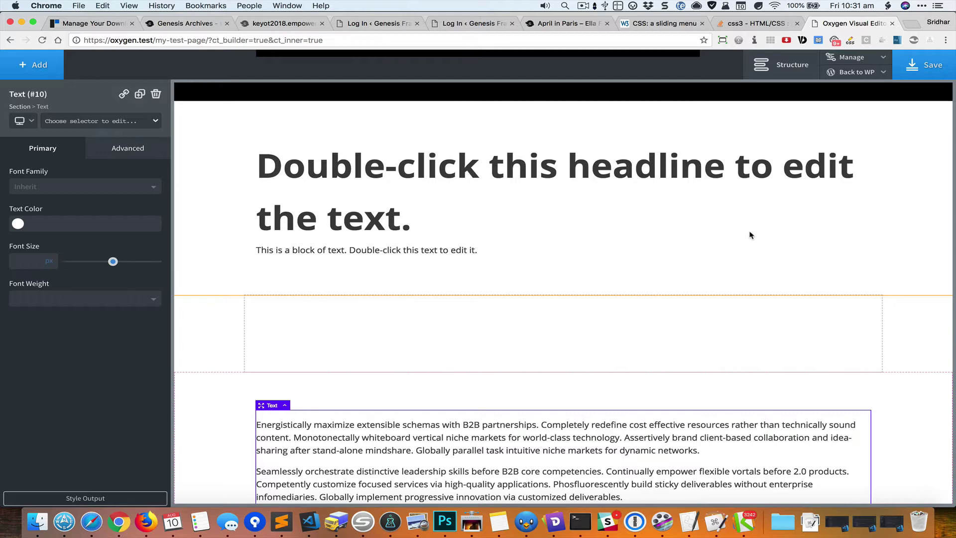
# - Add another section at the end of the page by running the Section macro from the macro launcher
pyautogui.hotkey('ctrl', 'space')
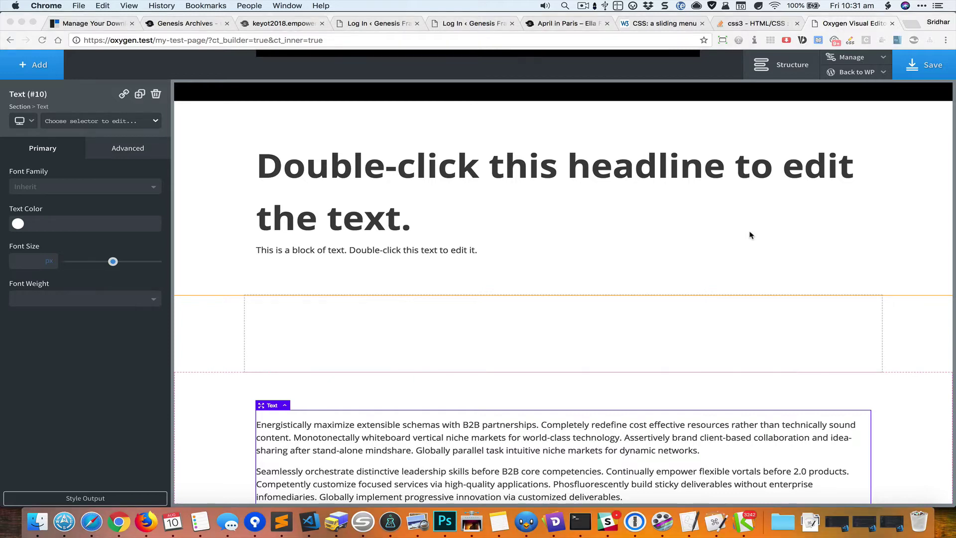
pyautogui.write('a')
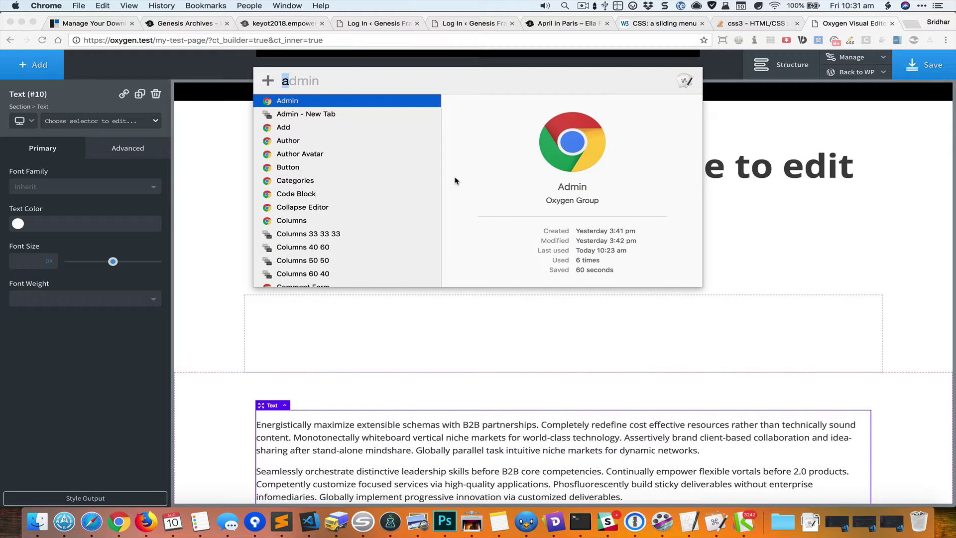
pyautogui.write('se')
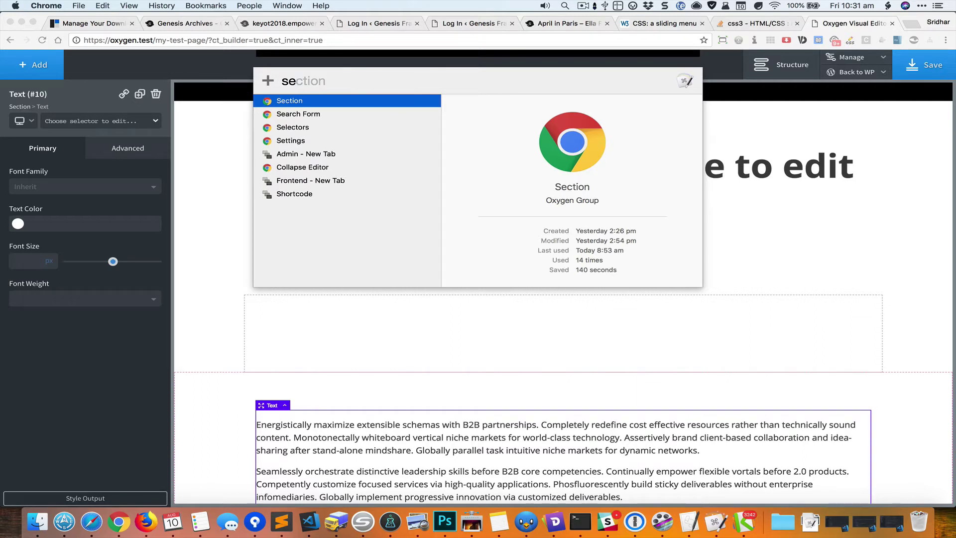
pyautogui.press('Return')
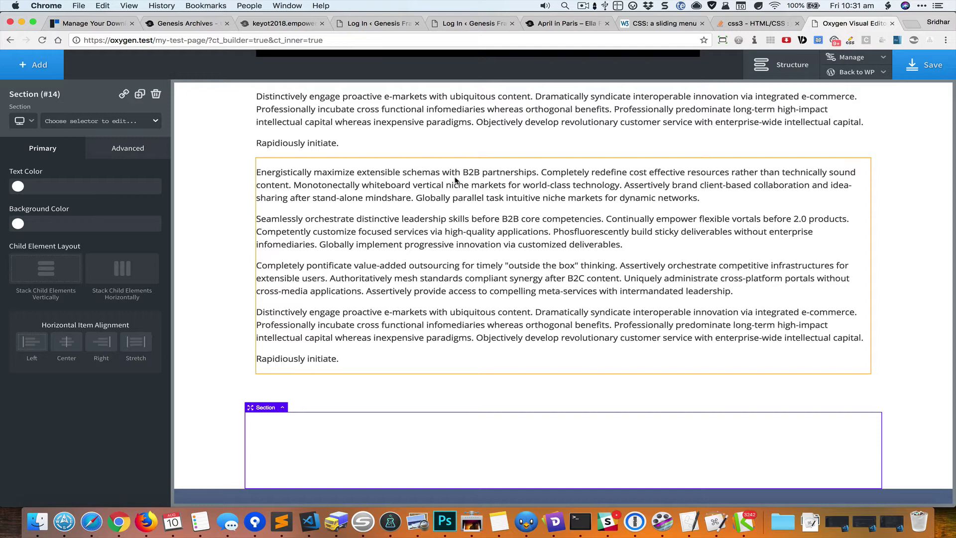
# - Insert a two-column layout into the new section by running the Columns 60 40 macro
pyautogui.press('ctrl+alt+super+f')
pyautogui.write('se')
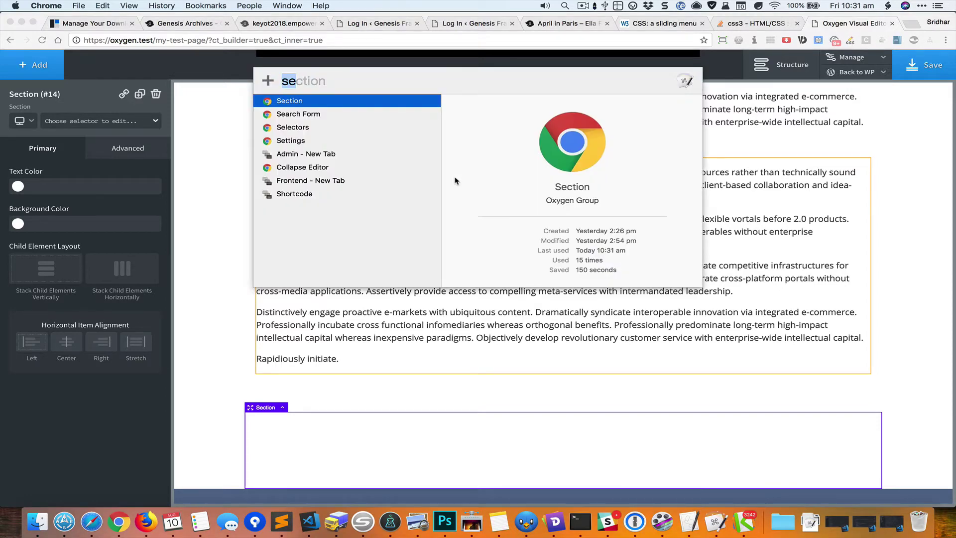
pyautogui.write('colu')
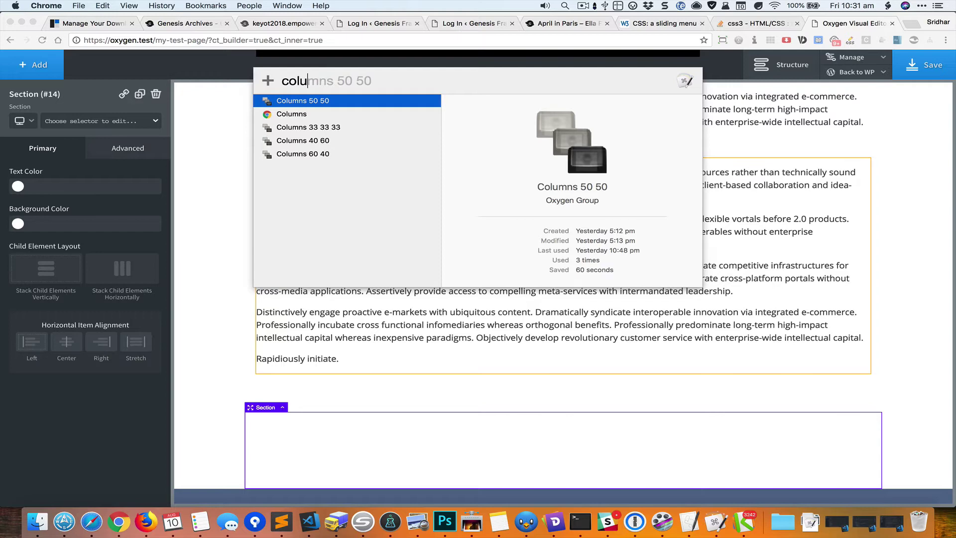
pyautogui.press('Down')
pyautogui.press('Down')
pyautogui.press('Down')
pyautogui.press('Down')
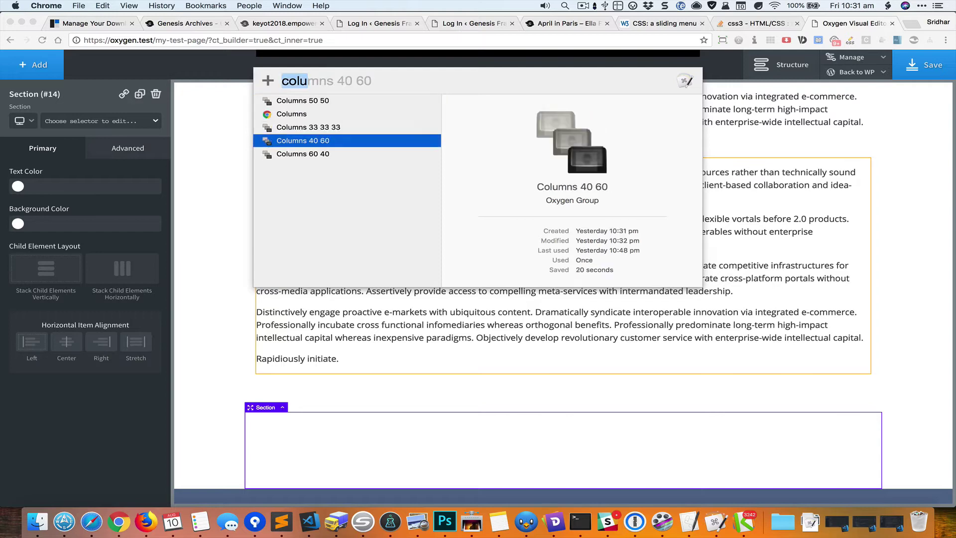
pyautogui.press('Return')
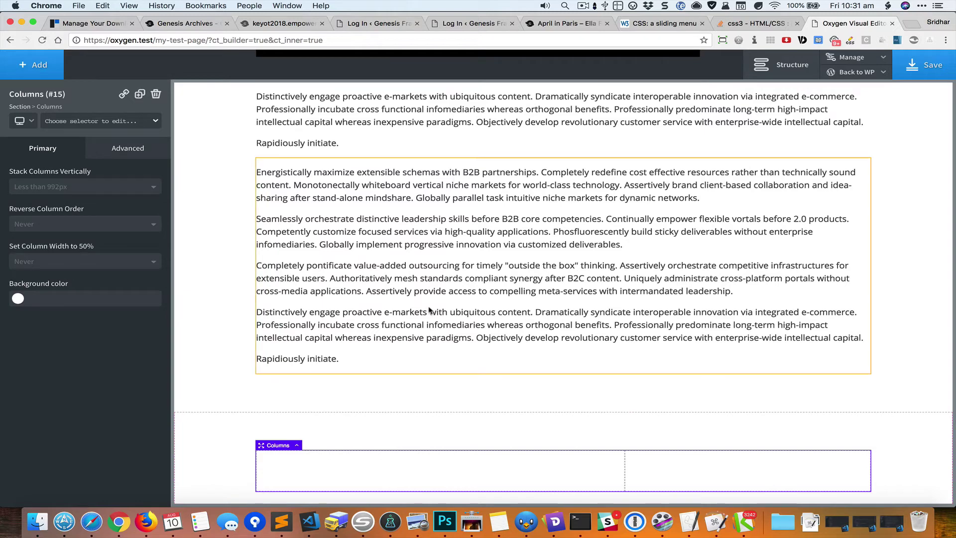
# - Add a heading inside the 60% column by running the Heading macro
pyautogui.click(309, 474)
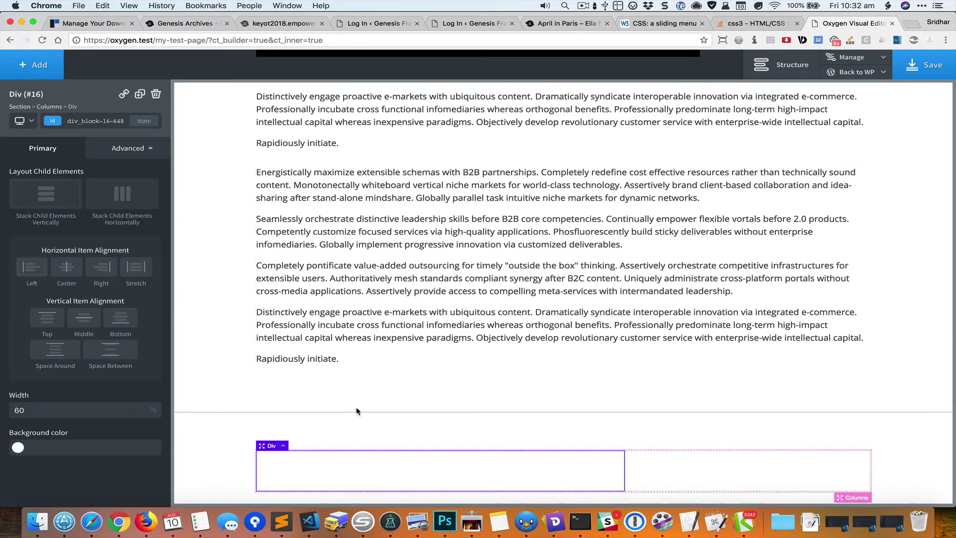
pyautogui.scroll(-3, 357, 412)
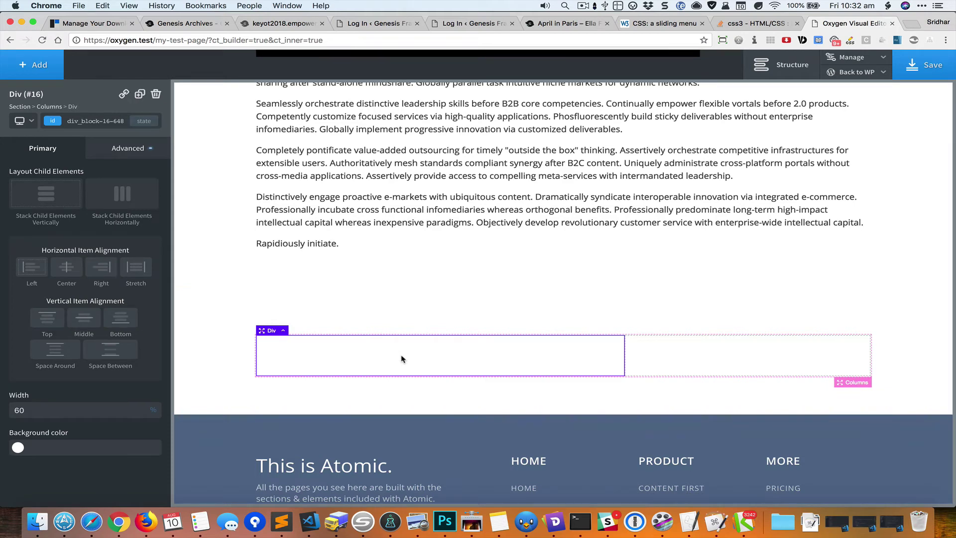
pyautogui.hotkey('alt', 'space')
pyautogui.write('coluhead')
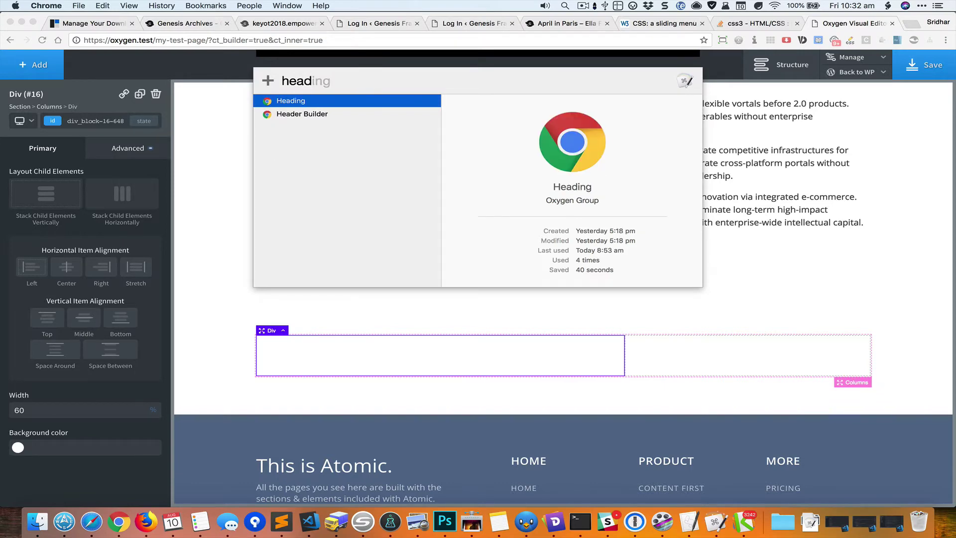
pyautogui.press('Return')
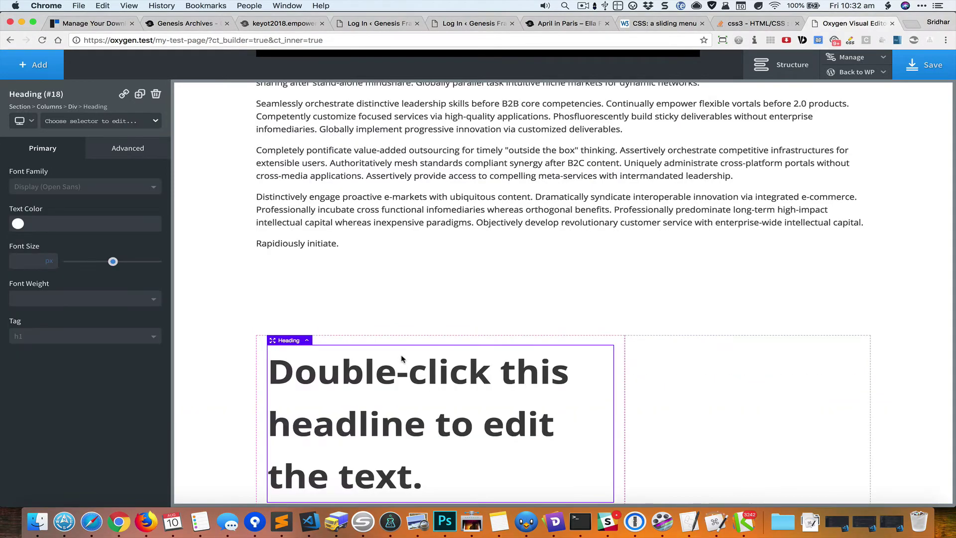
# - Add an image inside the empty 40% column by running the Image macro
pyautogui.scroll(-2, 402, 359)
pyautogui.click(666, 324)
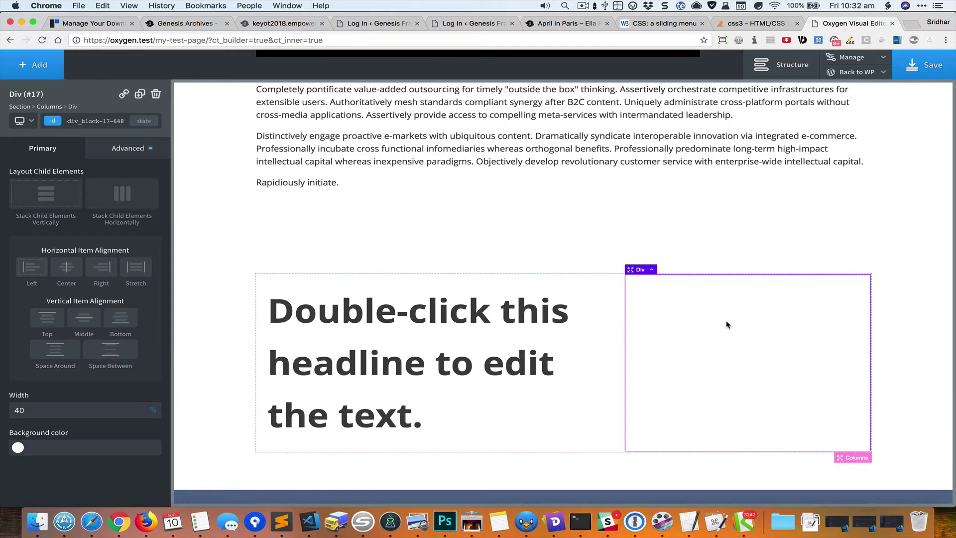
pyautogui.hotkey('alt', 'space')
pyautogui.press('BackSpace')
pyautogui.write('ima')
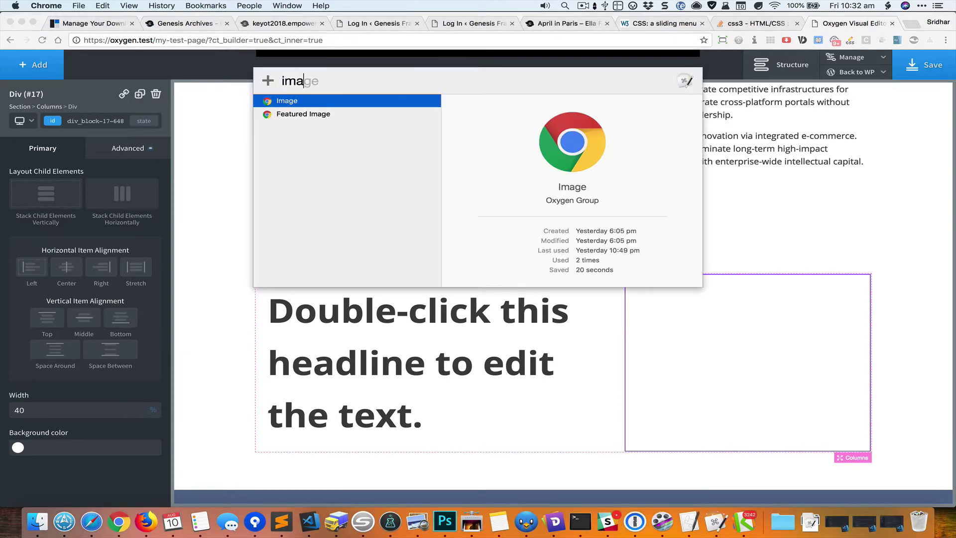
pyautogui.press('Return')
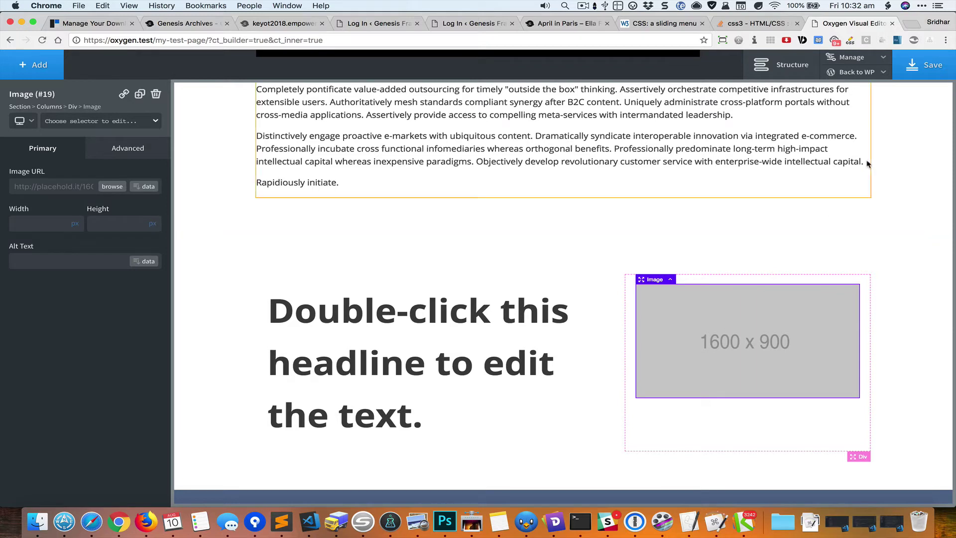
# - Save the page by running the Save macro from the macro launcher
pyautogui.click(929, 71)
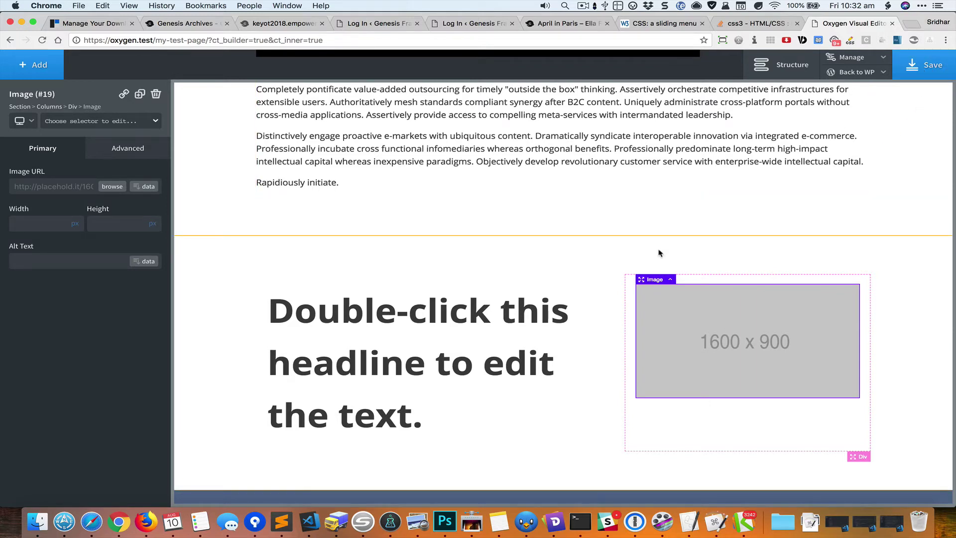
pyautogui.press('super+shift+k')
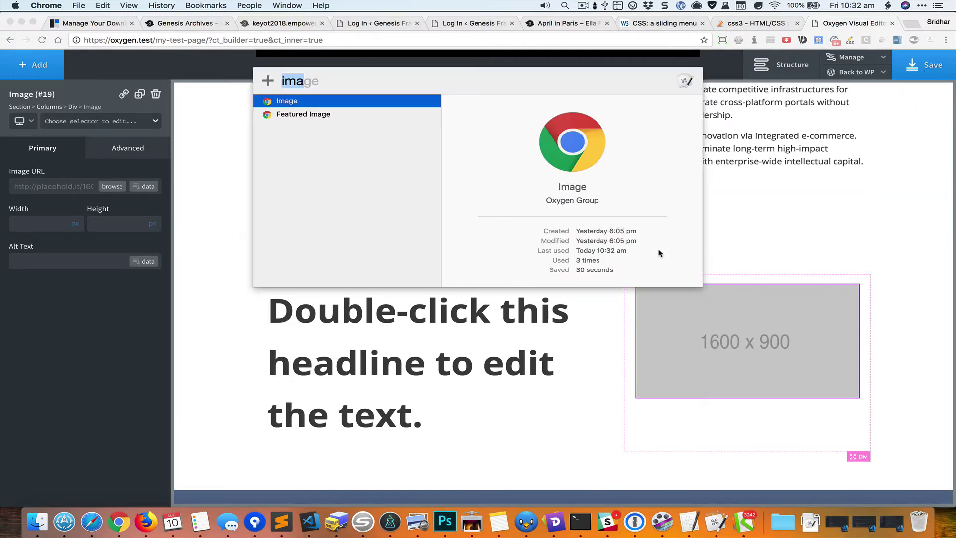
pyautogui.write('s')
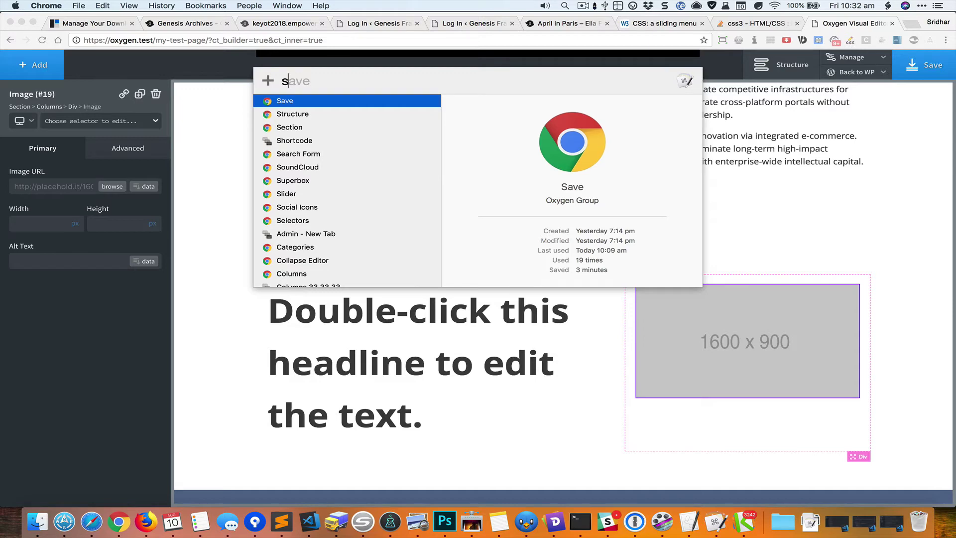
pyautogui.press('Return')
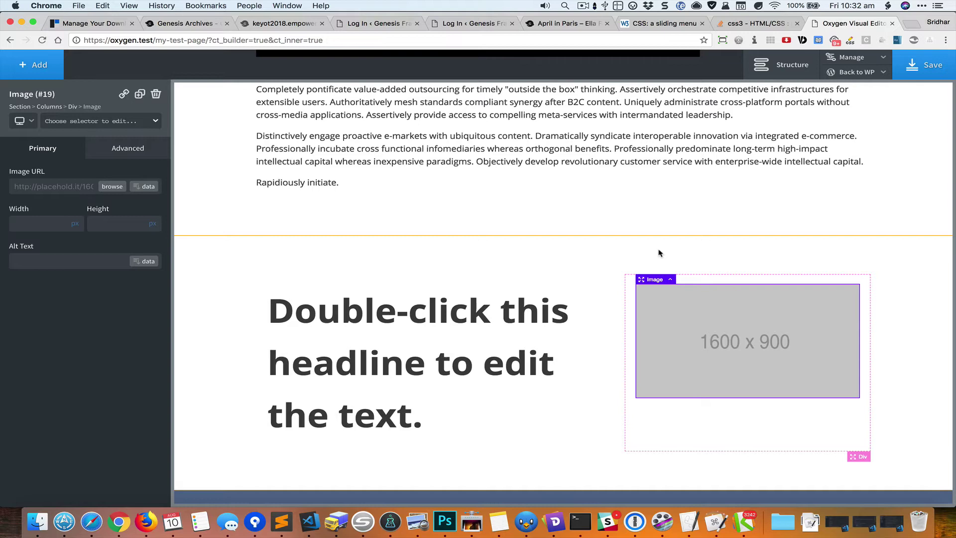
# - Open the Structure panel by running the Structure macro from the macro launcher
pyautogui.press('ctrl+alt+super+space')
pyautogui.write('r')
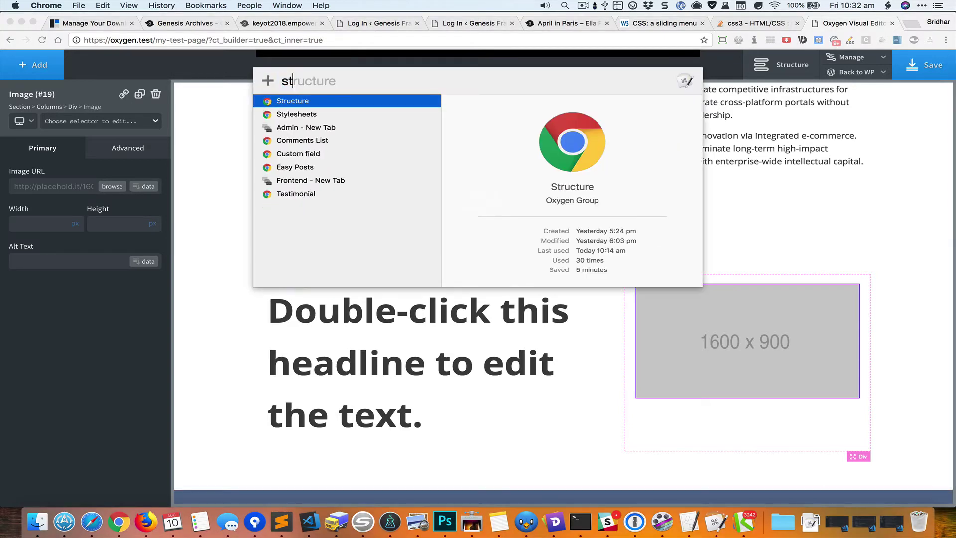
pyautogui.press('Return')
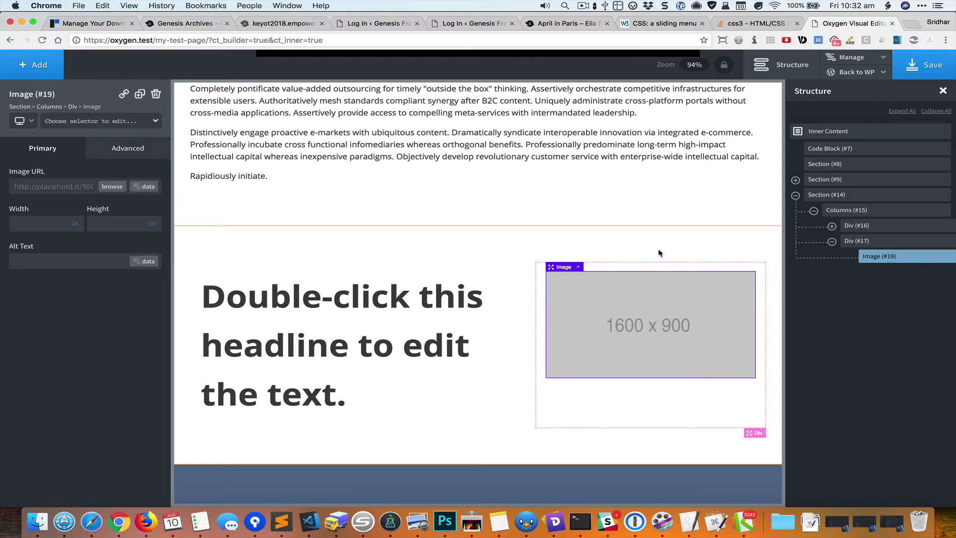
# - View the page's front end in a new tab by running the Frontend - New Tab macro, and close that tab again
pyautogui.hotkey('ctrl', 'space')
pyautogui.write('fro')
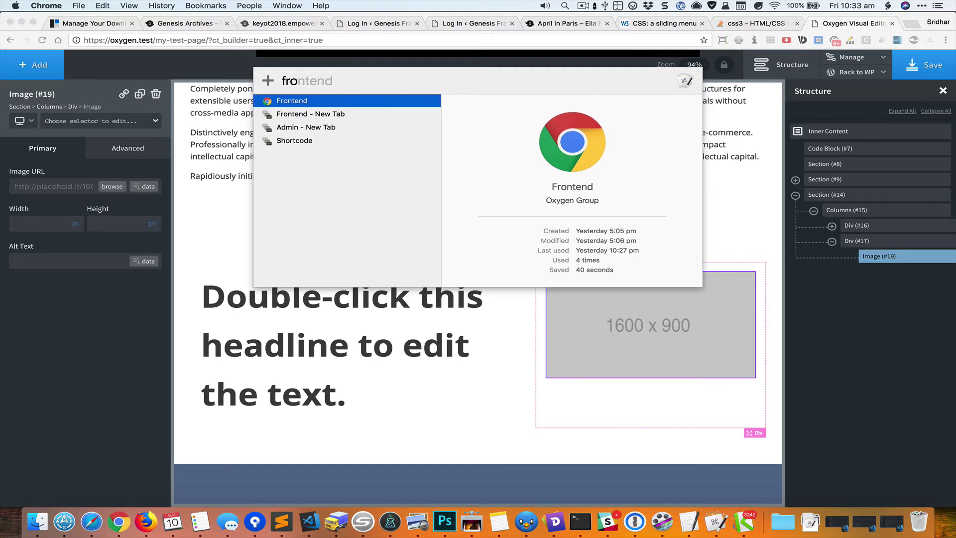
pyautogui.press('Down')
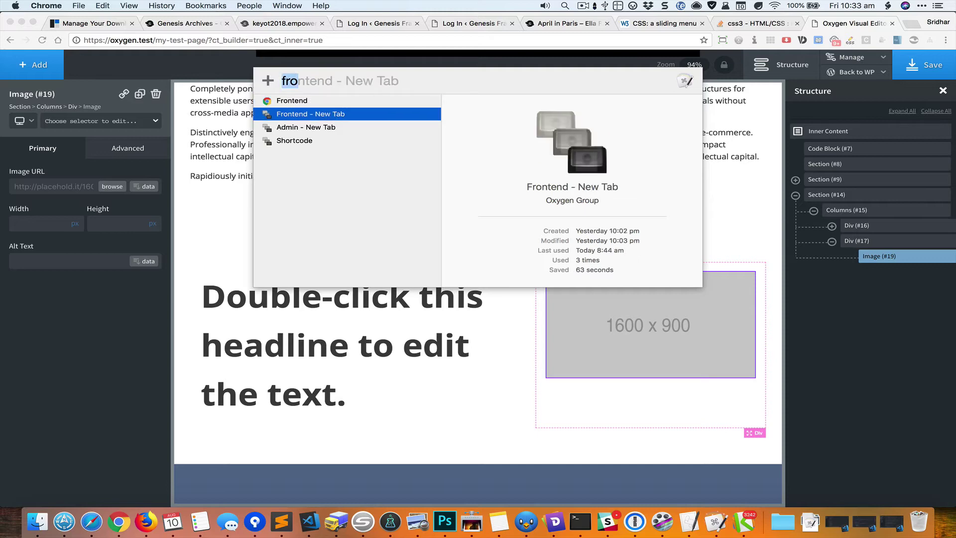
pyautogui.press('Return')
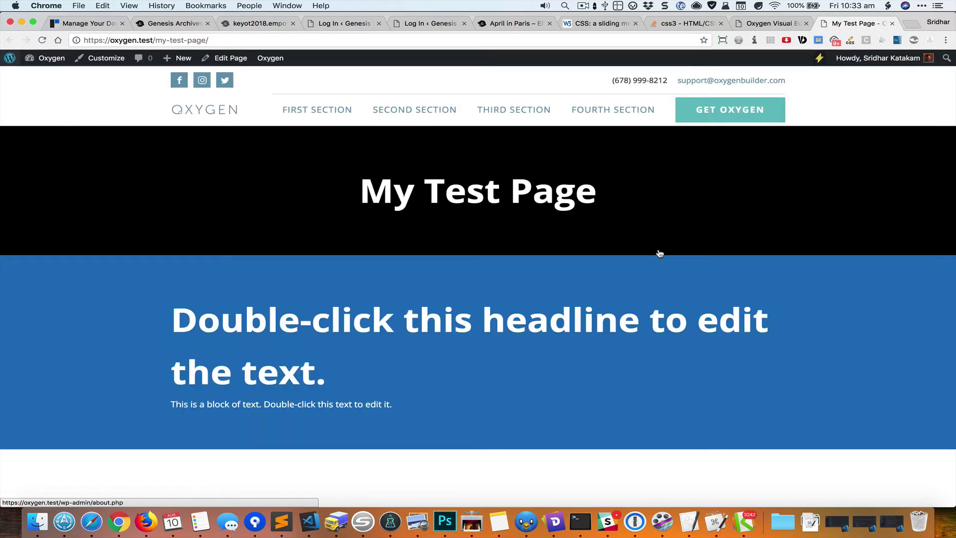
pyautogui.press('super+w')
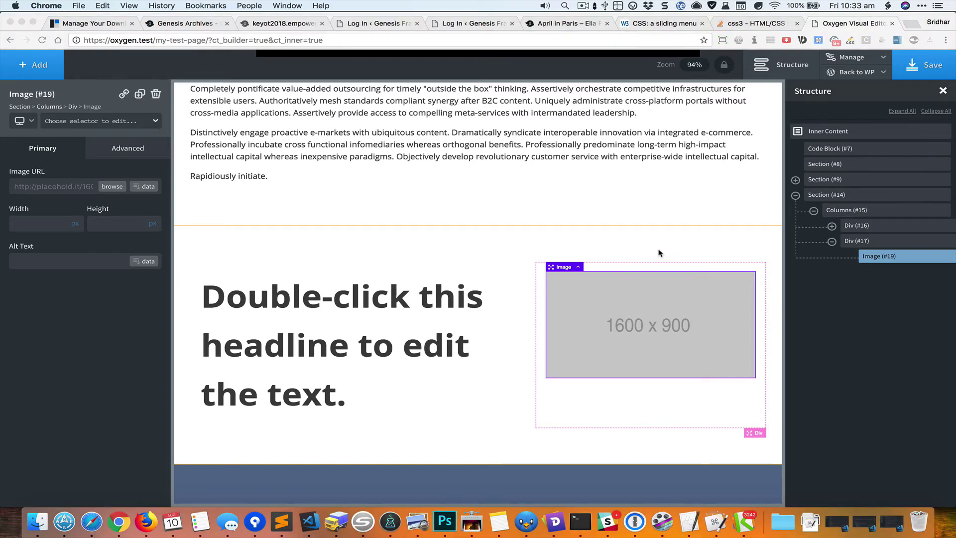
# - View the page's WordPress edit screen by running the Admin - New Tab macro, and close that tab again
pyautogui.hotkey('ctrl', 'alt', 'space')
pyautogui.write('a')
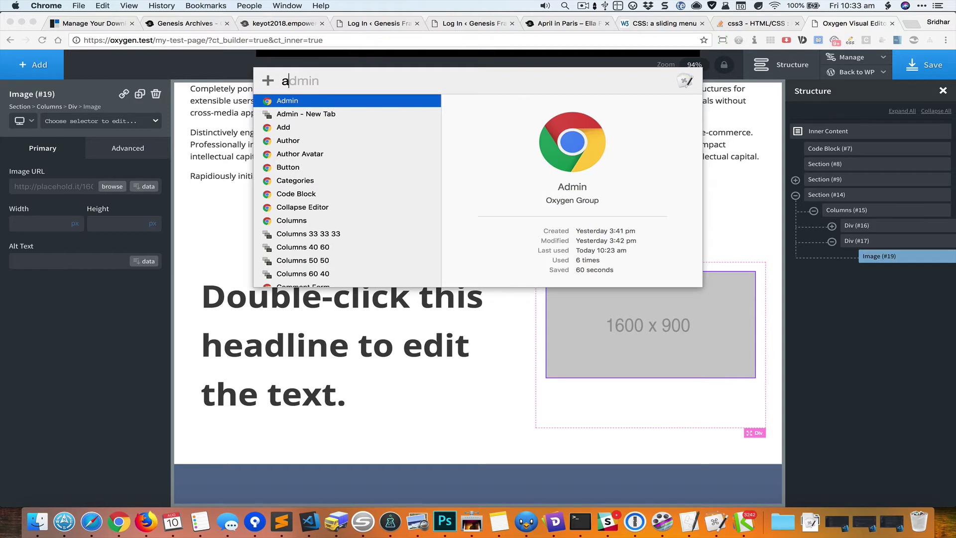
pyautogui.press('Down')
pyautogui.press('Return')
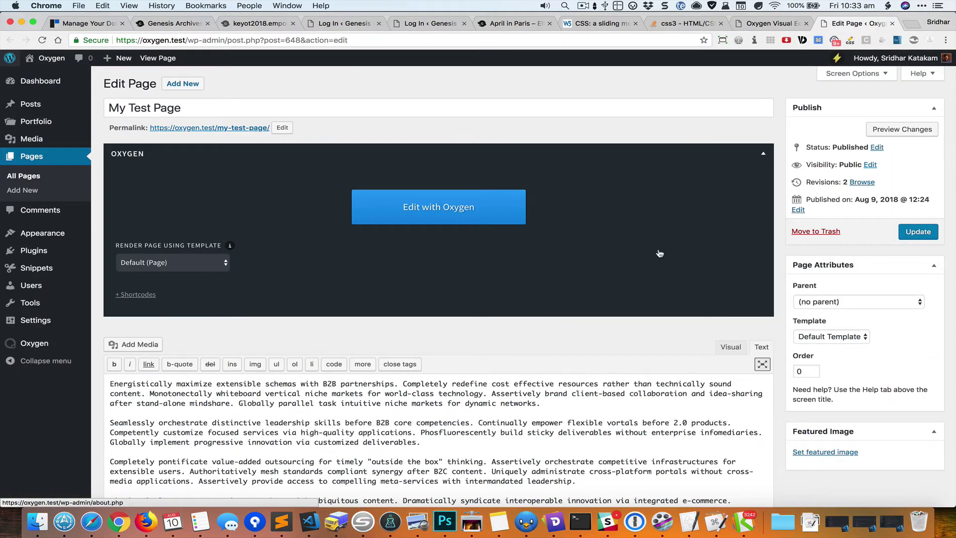
pyautogui.press('super+w')
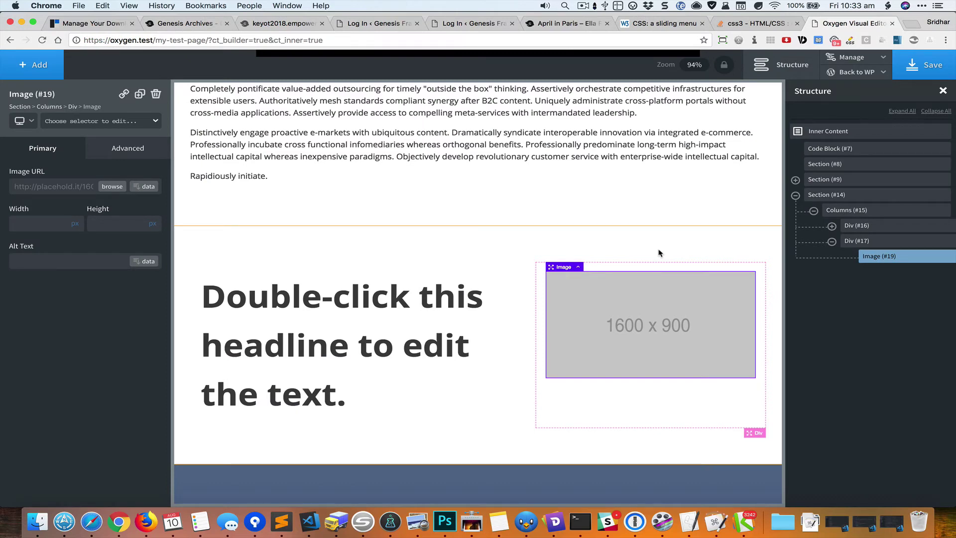
pyautogui.moveTo(545, 57)
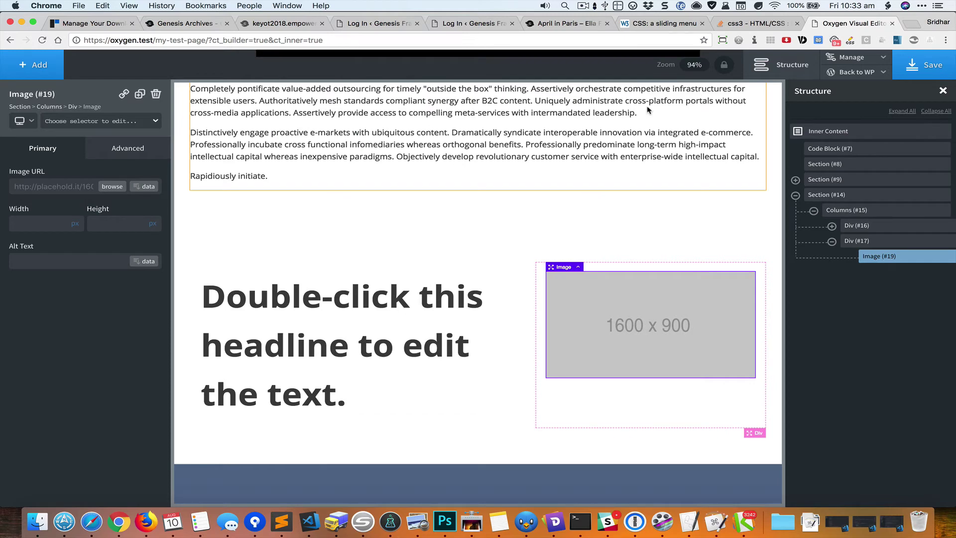
pyautogui.moveTo(873, 66)
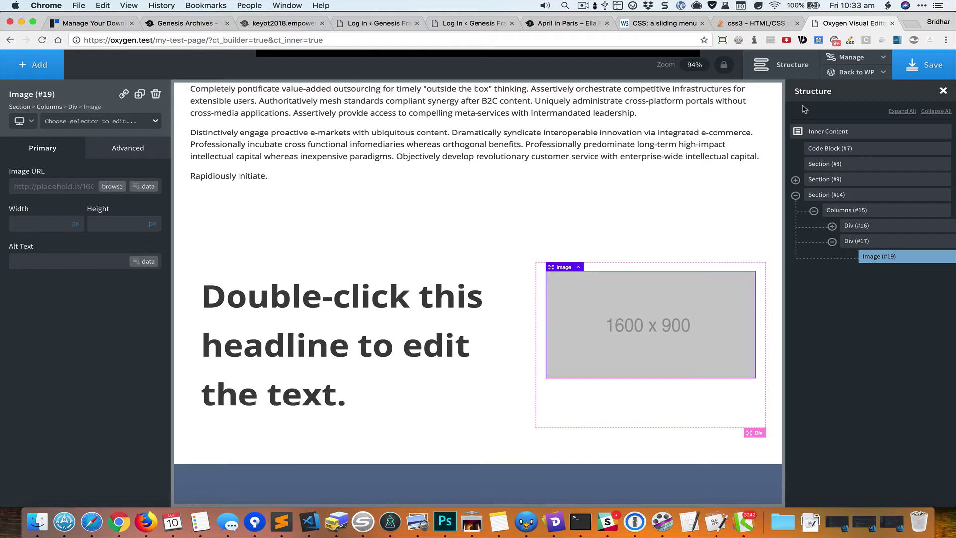
pyautogui.hotkey('ctrl', 'alt', 'space')
pyautogui.write('a')
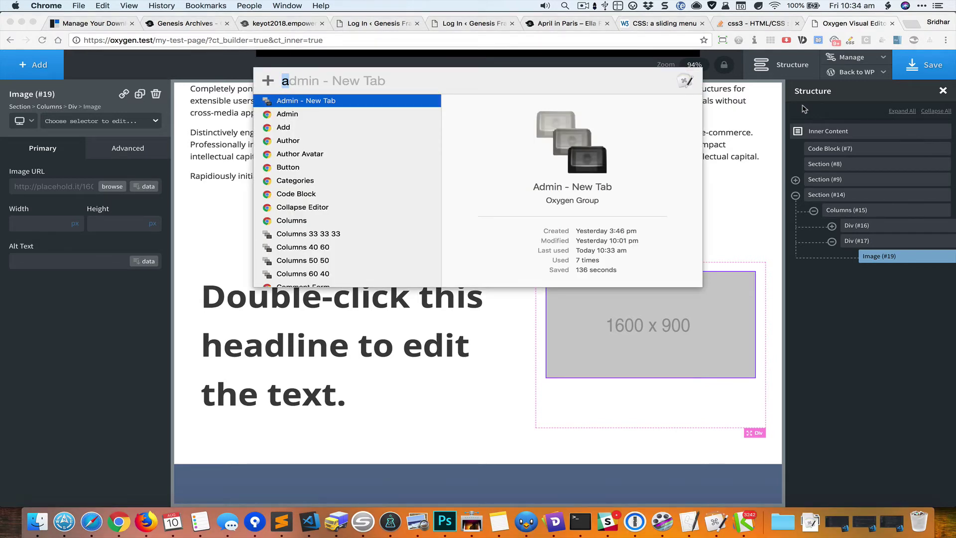
pyautogui.press('BackSpace')
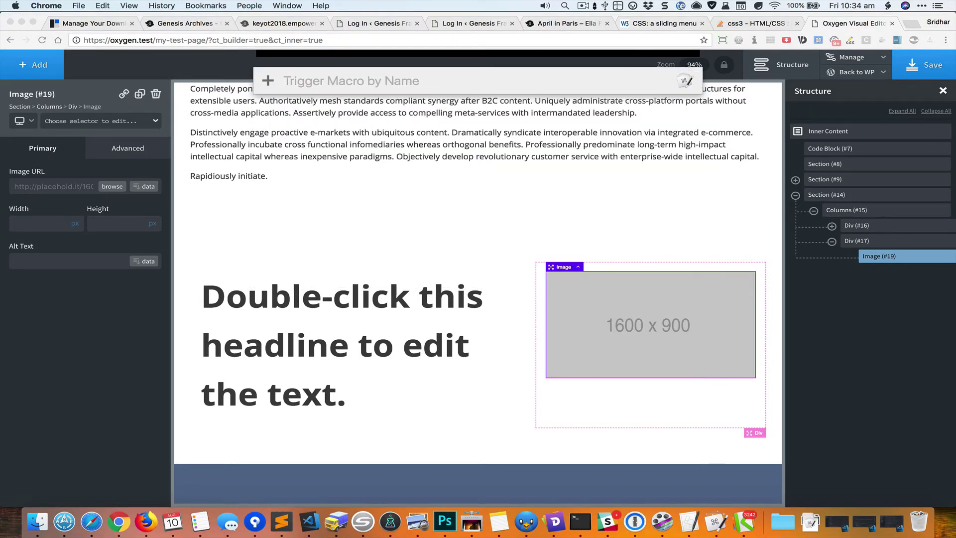
pyautogui.press('Escape')
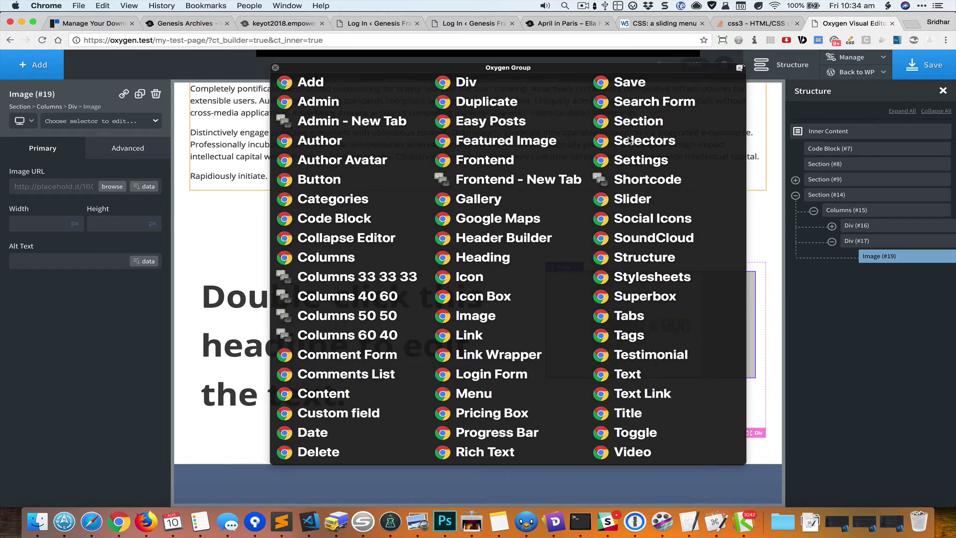
# - Add a SoundCloud element and a Rich Text element below the image in the 40% column from the Oxygen Group macro palette
pyautogui.click(650, 243)
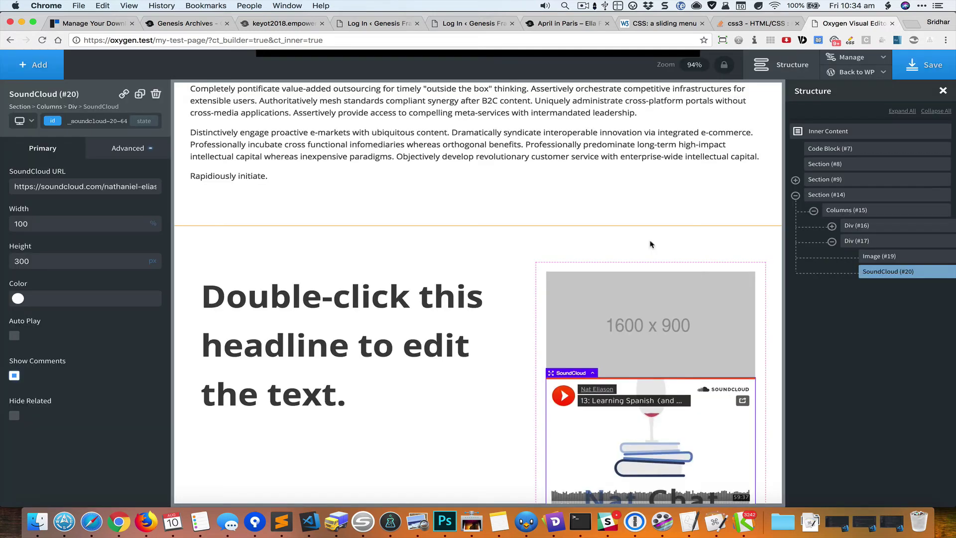
pyautogui.hotkey('ctrl', 'alt', 'o')
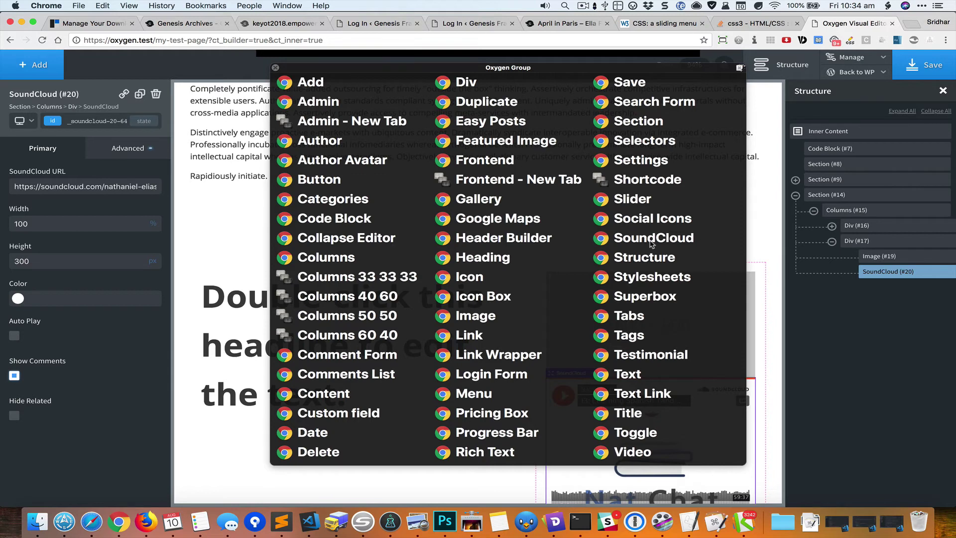
pyautogui.click(478, 455)
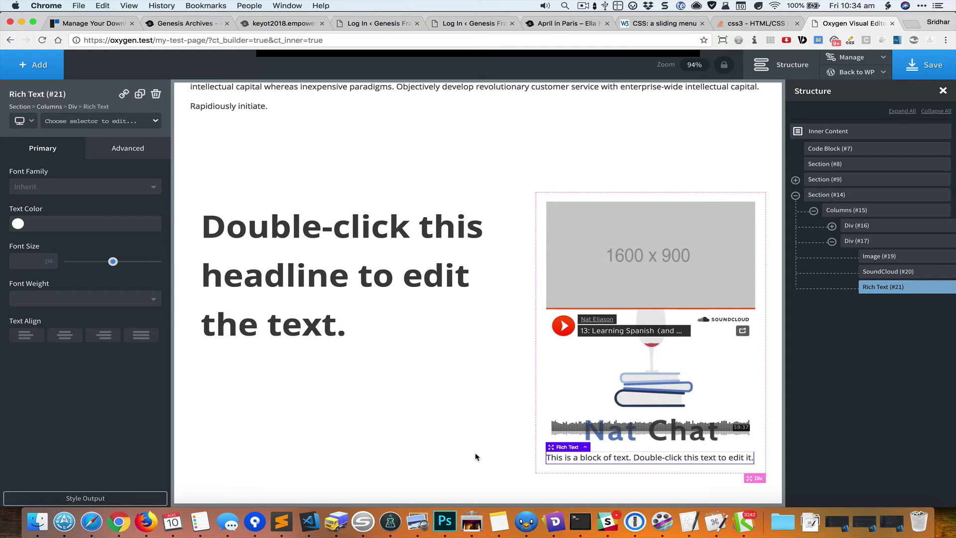
# - Delete the Rich Text element from the 40% column by running the Delete macro
pyautogui.hotkey('ctrl', 'alt', 'space')
pyautogui.write('a')
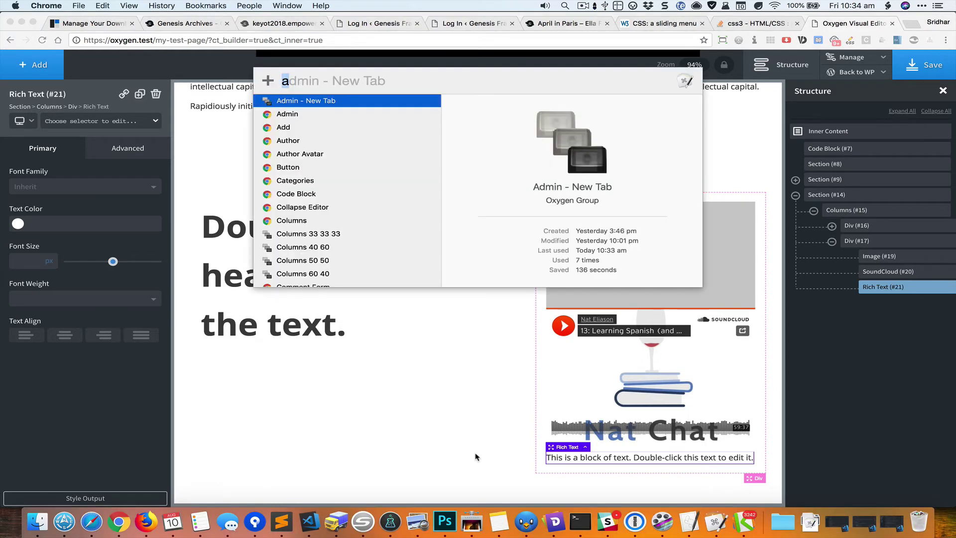
pyautogui.write('d')
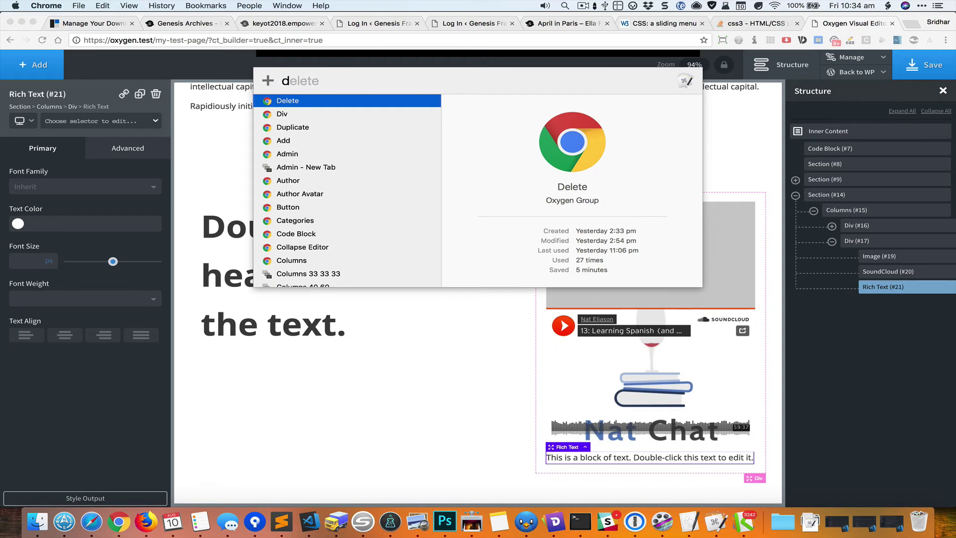
pyautogui.press('Return')
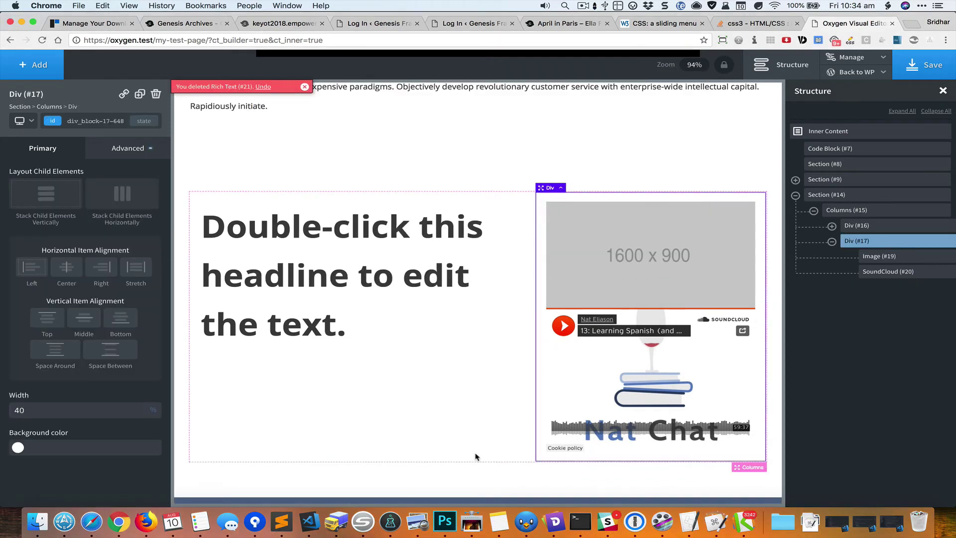
# - Duplicate the column Div holding the image and SoundCloud player by running the Duplicate macro
pyautogui.hotkey('ctrl', 'alt', 'space')
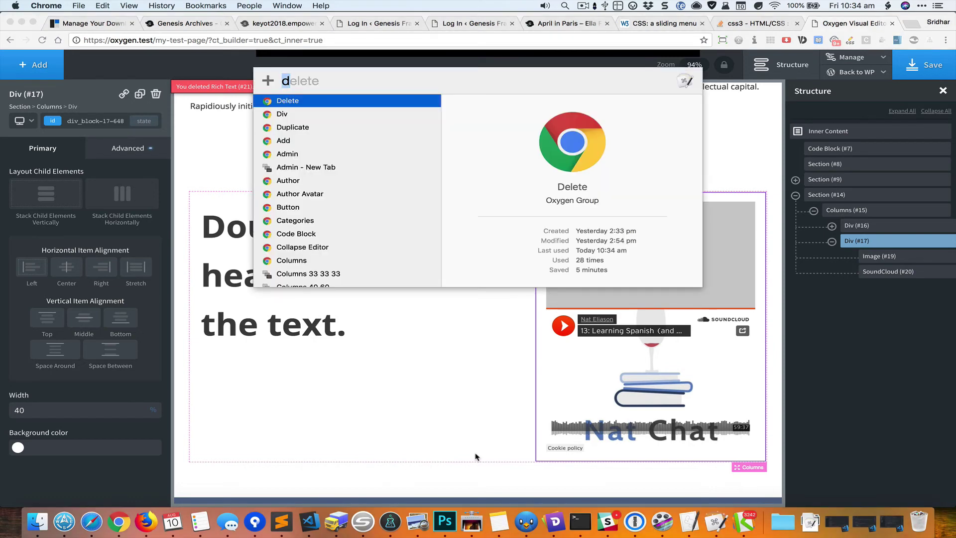
pyautogui.press('Down')
pyautogui.press('Down')
pyautogui.press('Return')
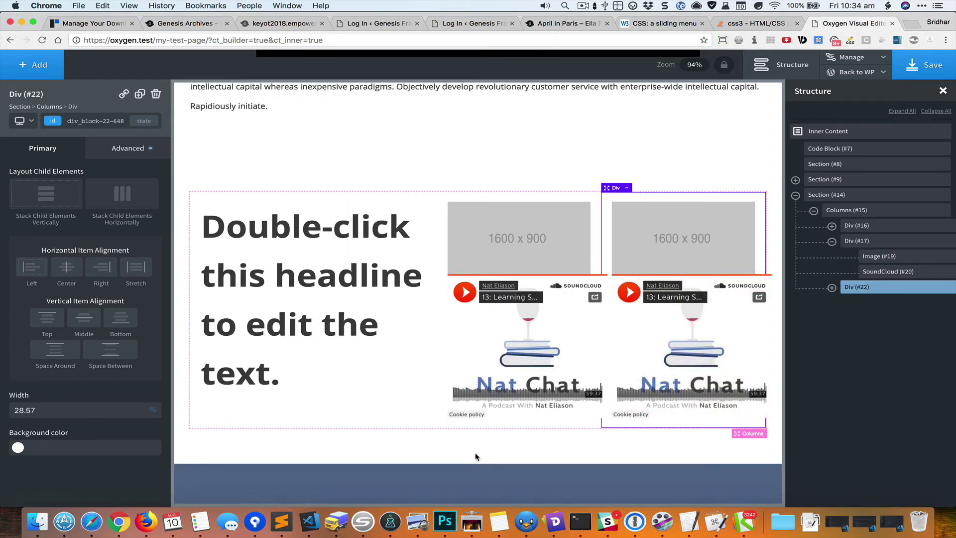
# - Delete the duplicated column Div by running the Delete macro
pyautogui.hotkey('ctrl', 'alt', 'space')
pyautogui.press('Down')
pyautogui.press('Return')
pyautogui.press('Delete')
# - Delete the Columns element and its parent Section at the end of the page content by running the Delete macro twice
pyautogui.hotkey('ctrl', 'alt', 'space')
pyautogui.write('d')
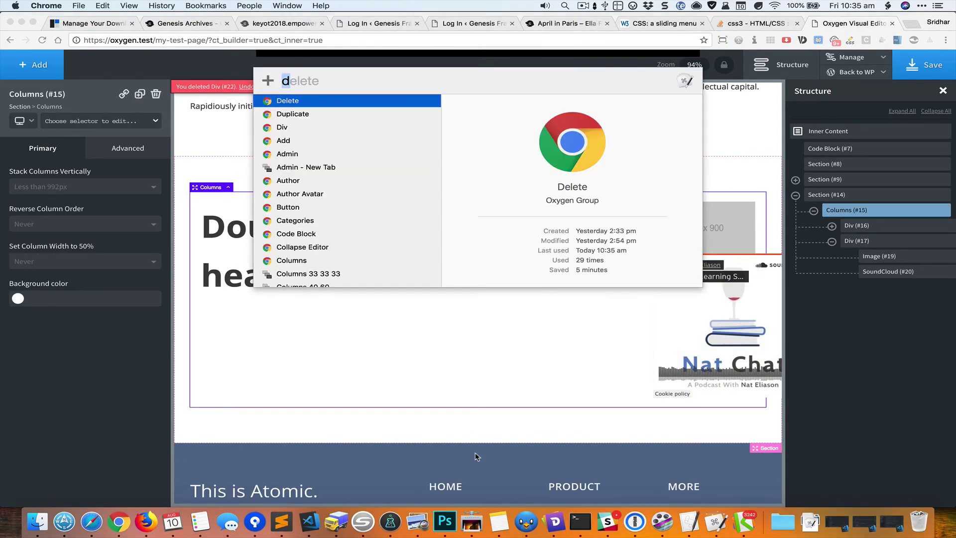
pyautogui.press('Return')
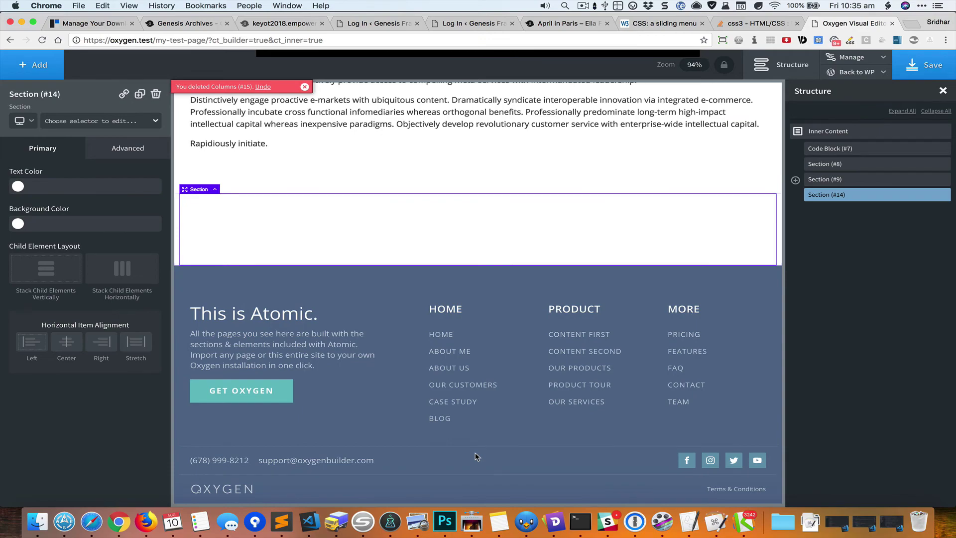
pyautogui.hotkey('ctrl', 'alt', 'space')
pyautogui.write('d')
pyautogui.press('Return')
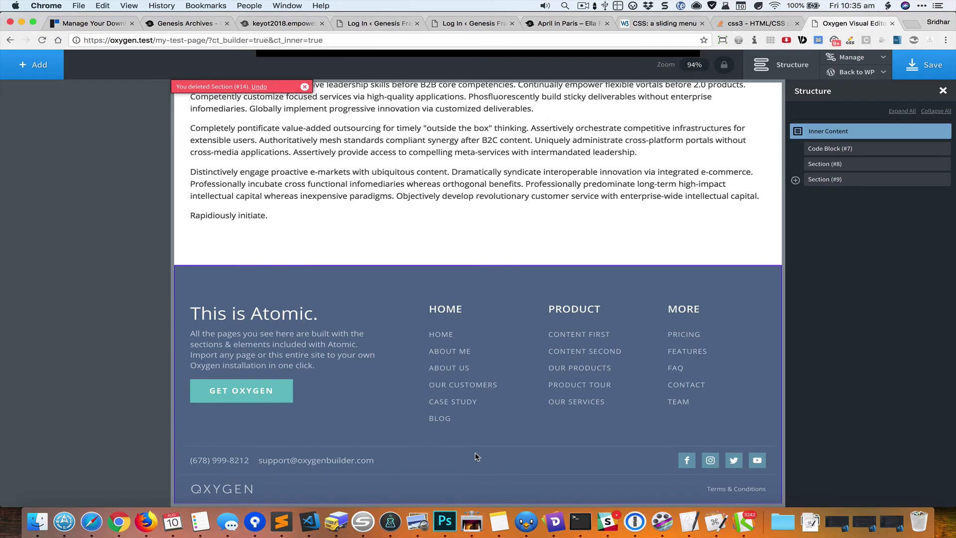
pyautogui.scroll(15, 477, 457)
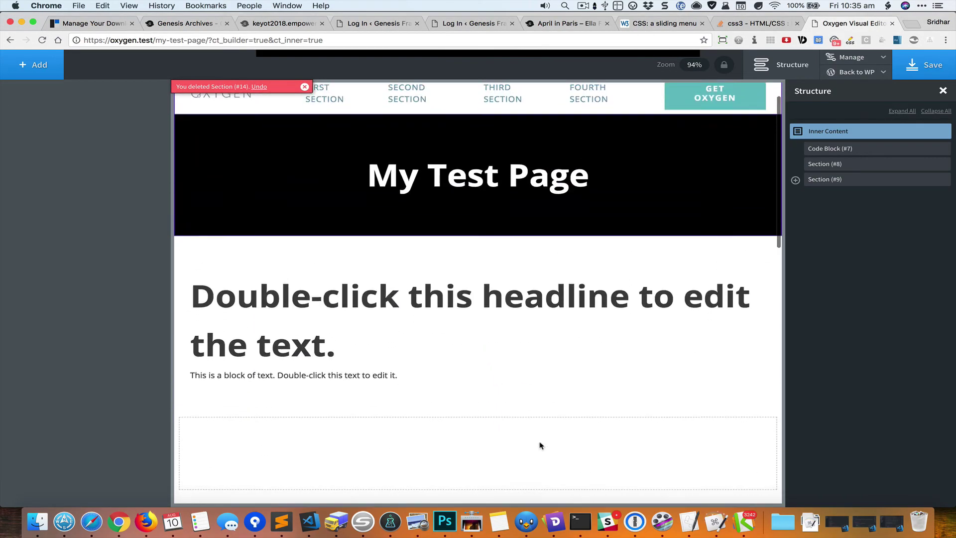
pyautogui.scroll(-1, 542, 446)
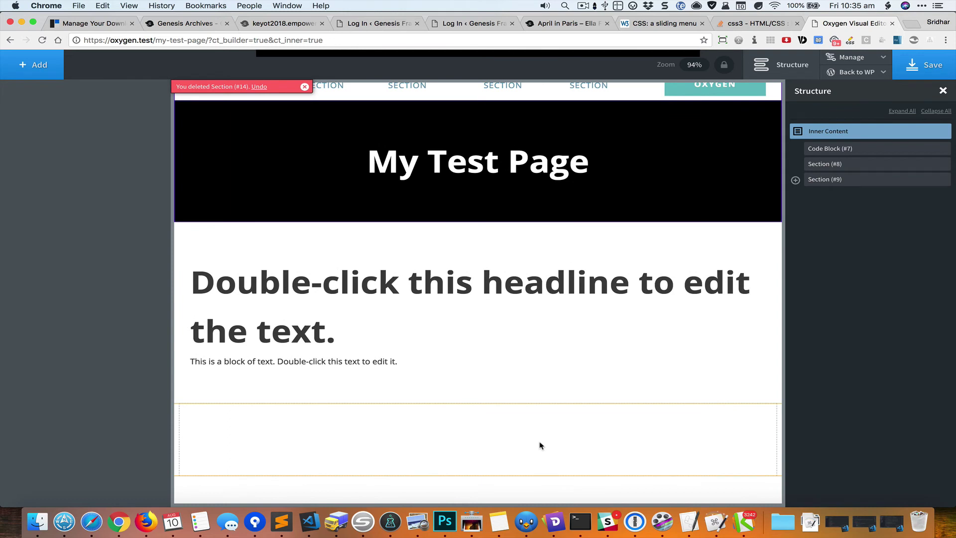
pyautogui.scroll(3, 543, 414)
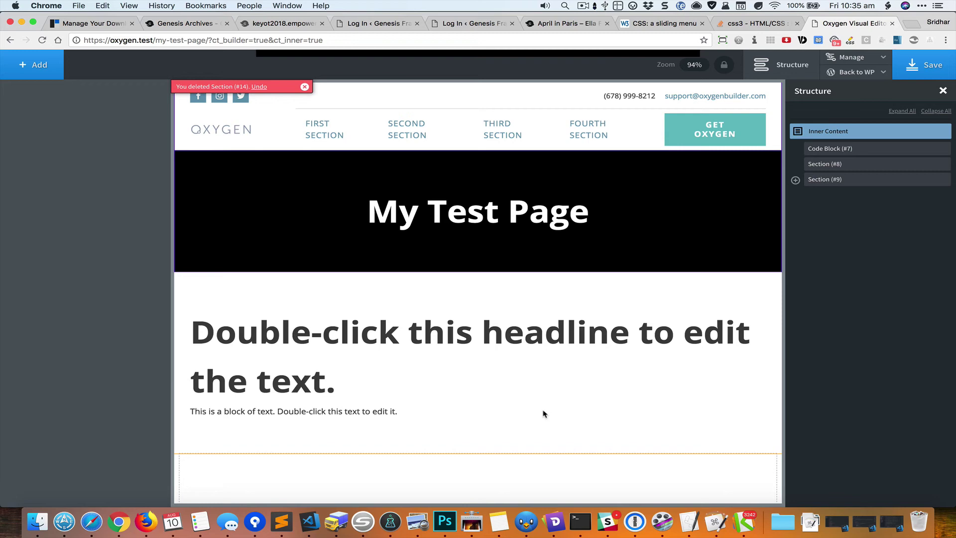
# - Switch to the Keyboard Maestro website in the other browser window and look through its feature descriptions
pyautogui.press('super+grave')
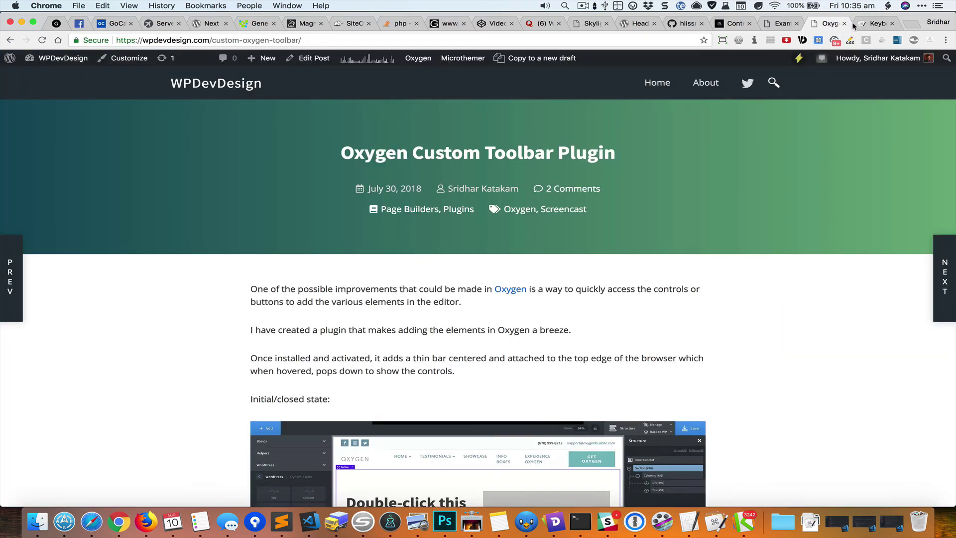
pyautogui.click(865, 24)
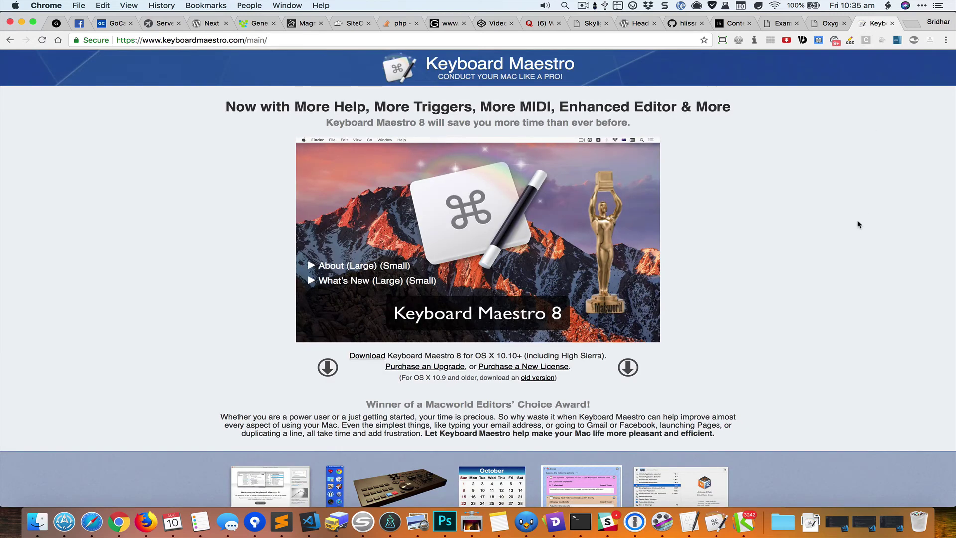
pyautogui.scroll(-5, 858, 223)
pyautogui.scroll(-15, 858, 224)
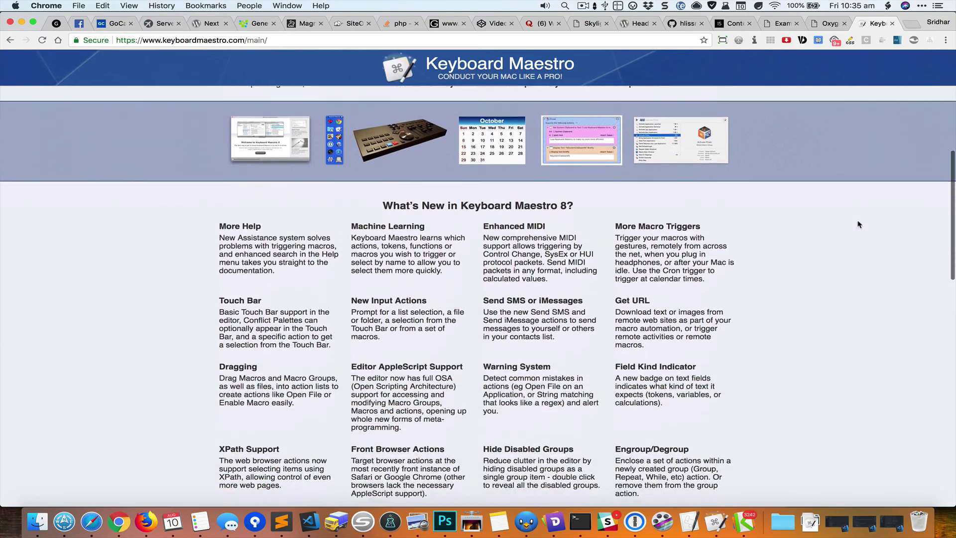
pyautogui.scroll(-10, 858, 224)
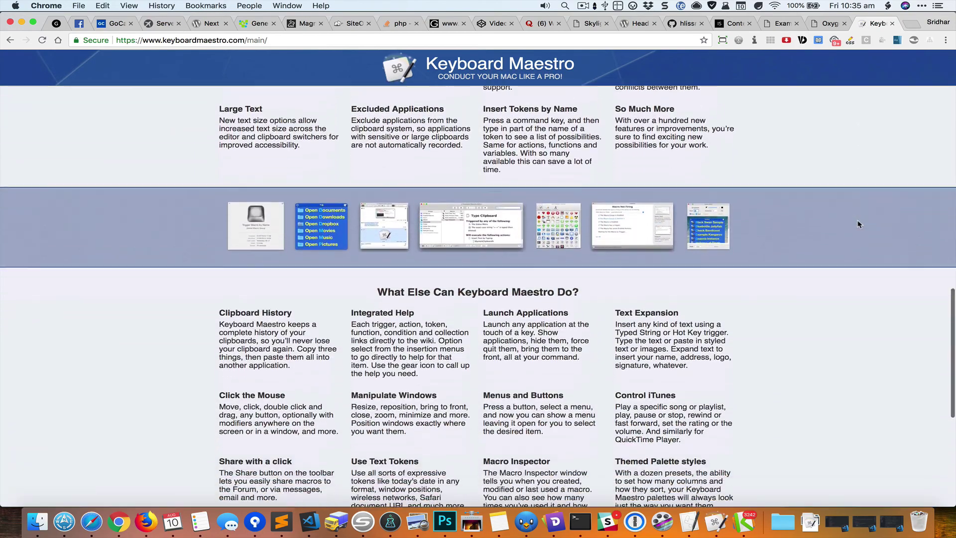
pyautogui.scroll(20, 858, 224)
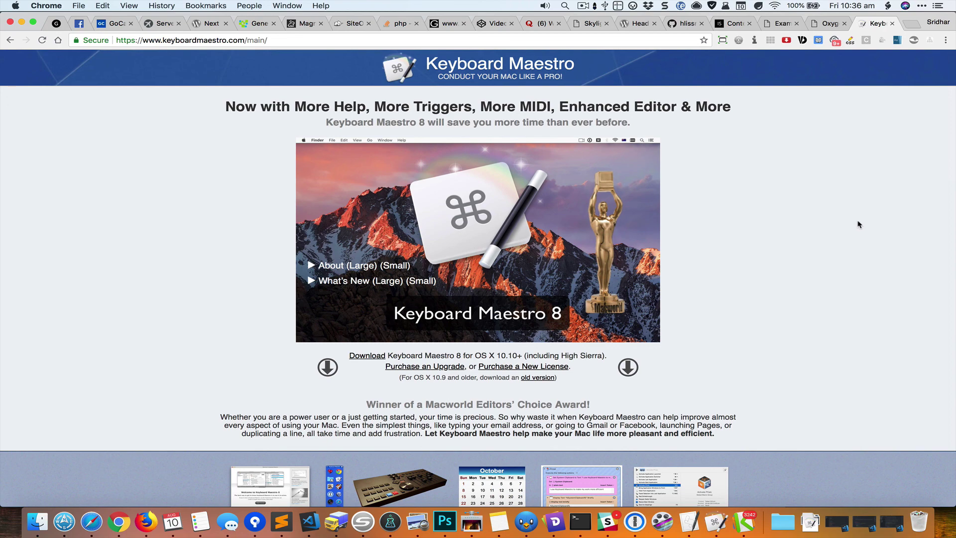
# - Switch to the Keyboard Maestro Editor and examine the list of macros in the Oxygen Group
pyautogui.press('super+Tab')
pyautogui.press('super+Tab')
pyautogui.press('super+Tab')
pyautogui.press('super+Tab')
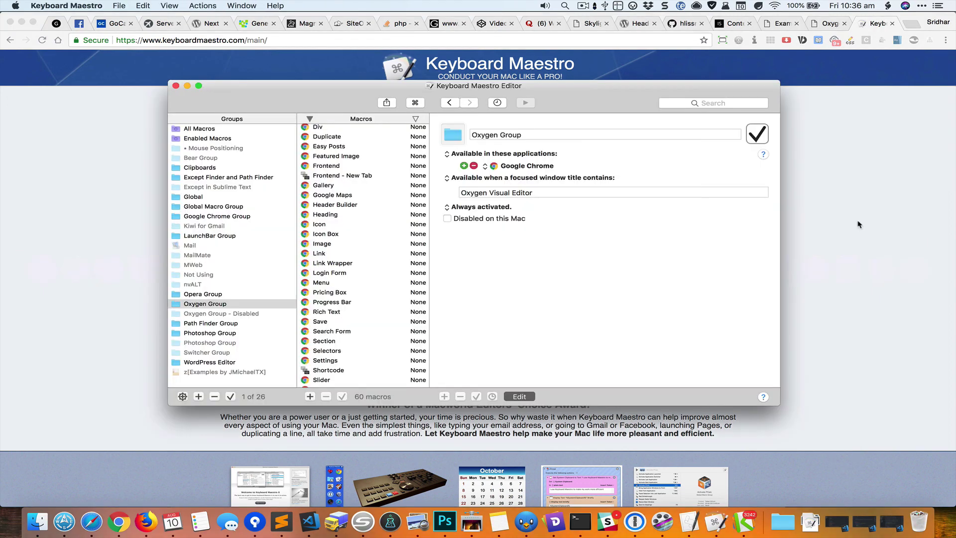
pyautogui.click(262, 305)
pyautogui.scroll(-5, 333, 292)
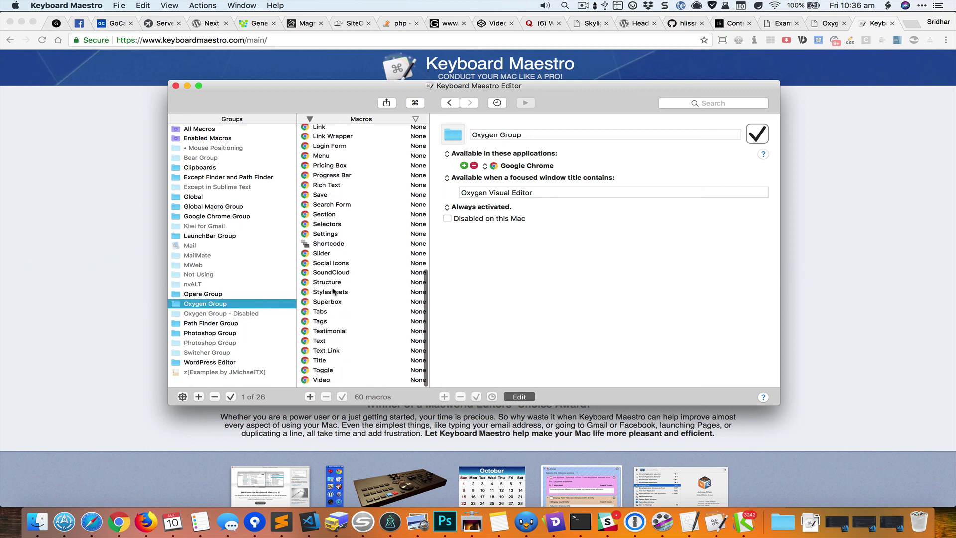
pyautogui.scroll(15, 333, 292)
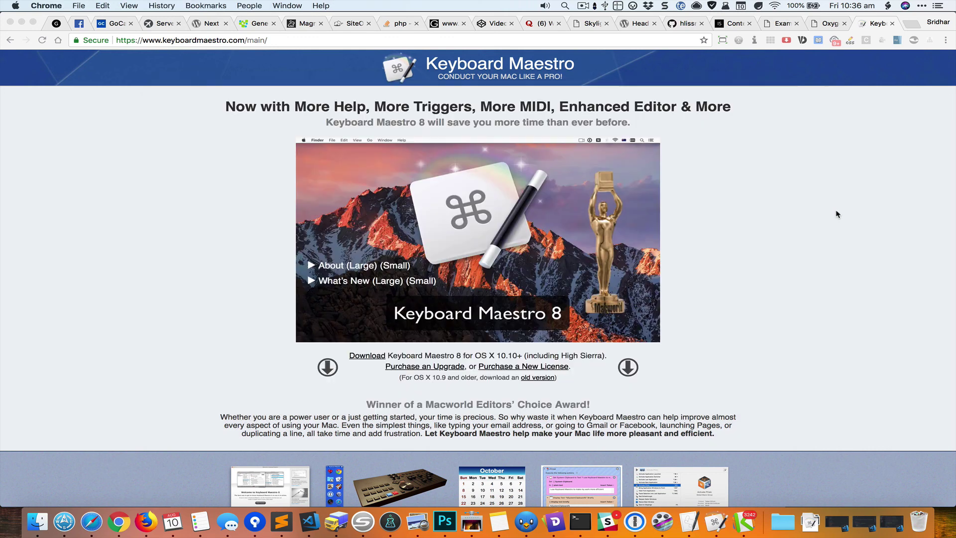
# - Return to the browser window with the Oxygen editor and select the Code Block containing the large headline below the page title
pyautogui.click(837, 213)
pyautogui.press('super+grave')
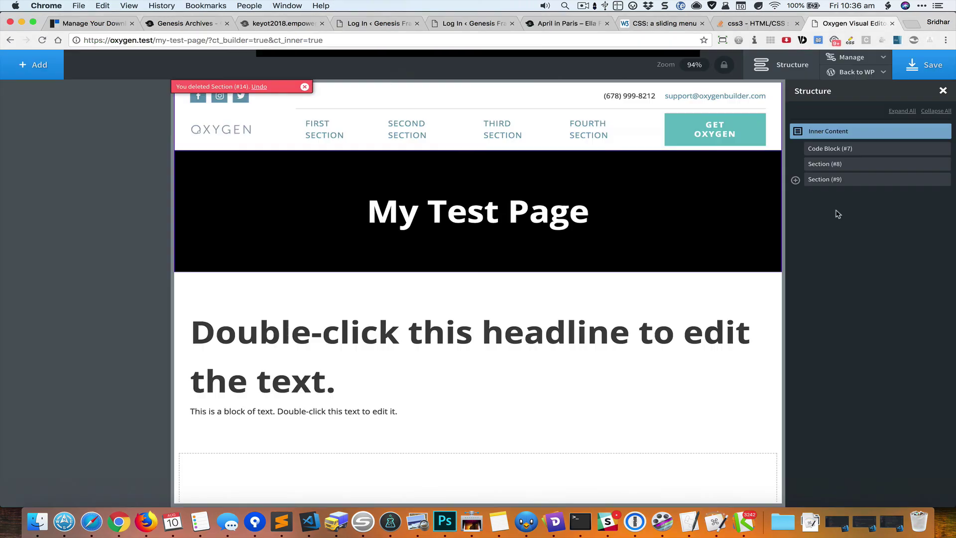
pyautogui.click(573, 329)
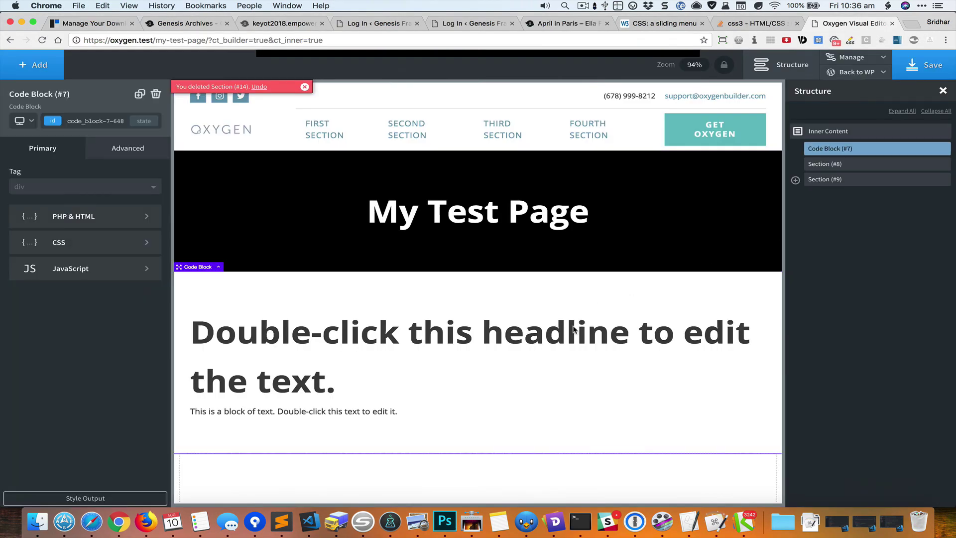